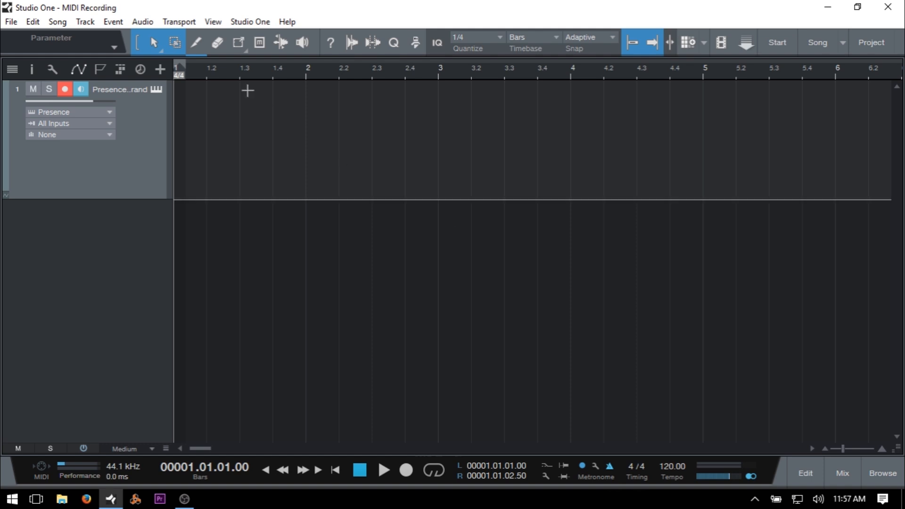
Show the Record Panel above the transport.
{"action": "left_click", "coordinate": [217, 24]}
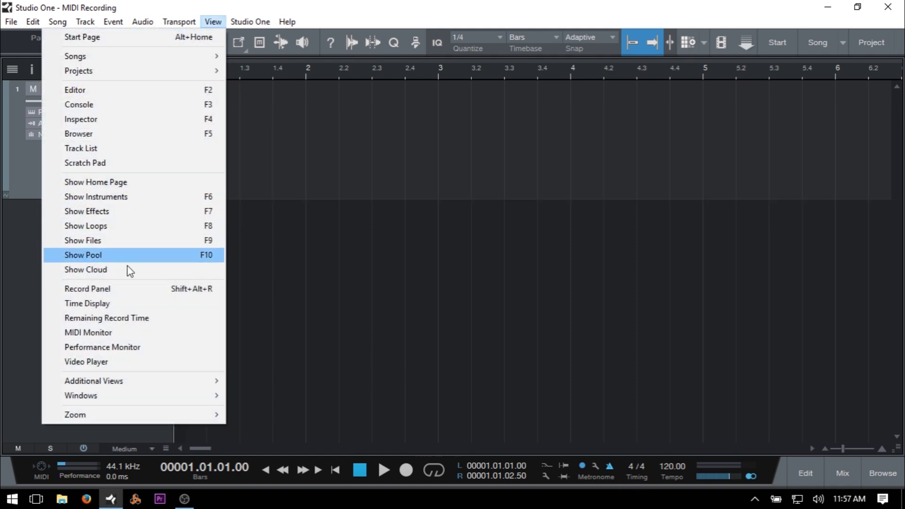
{"action": "left_click", "coordinate": [199, 292]}
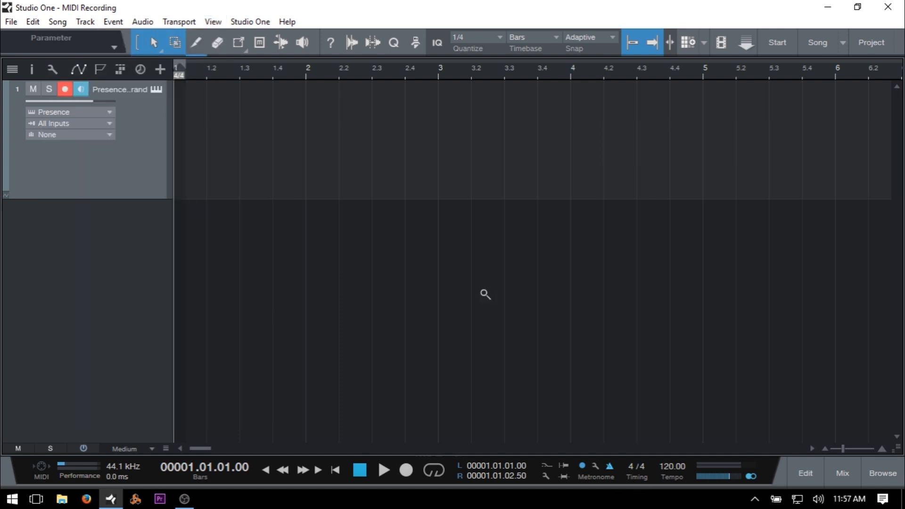
{"action": "key", "text": "shift+alt+r"}
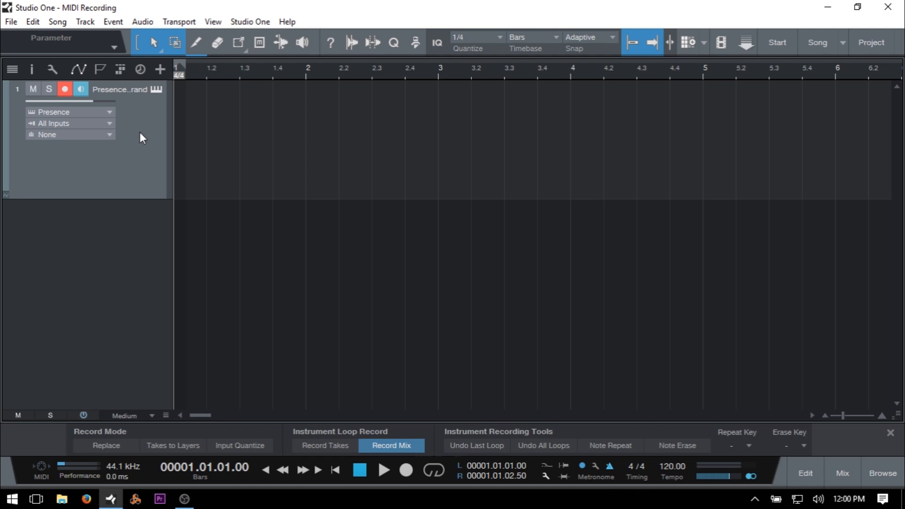
Record a three-note MIDI part over bars 1 to 4 on the Presence track and check it in the note editor.
{"action": "key", "text": "KP_Multiply"}
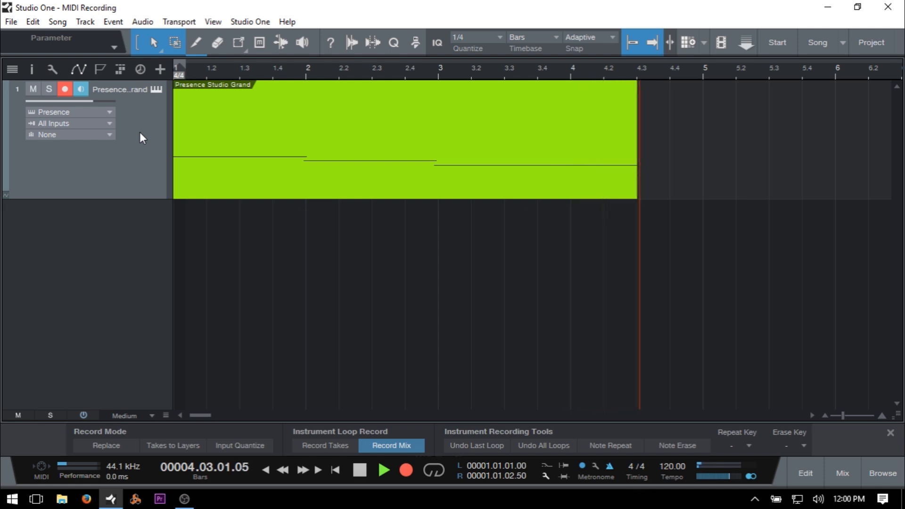
{"action": "key", "text": "space"}
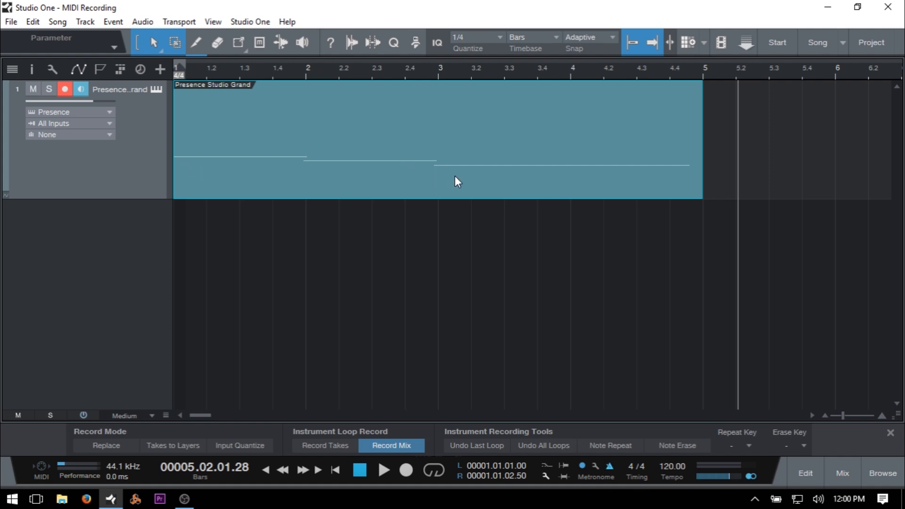
{"action": "double_click", "coordinate": [425, 176]}
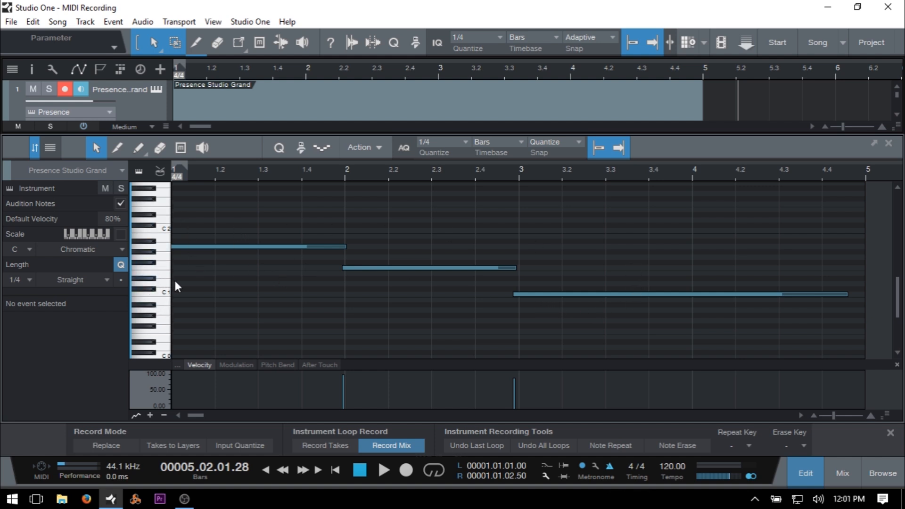
{"action": "key", "text": "F2"}
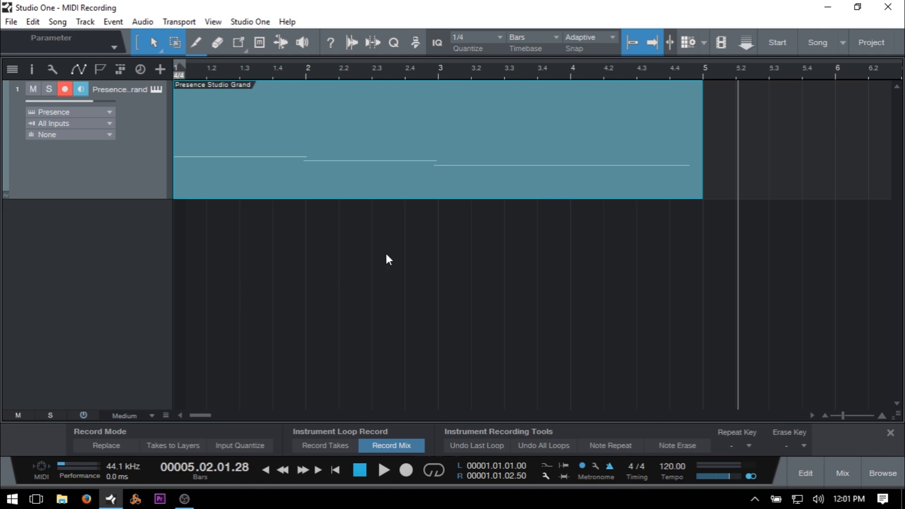
Overdub a second, higher three-note part onto the same clip from the start of the song.
{"action": "key", "text": "comma"}
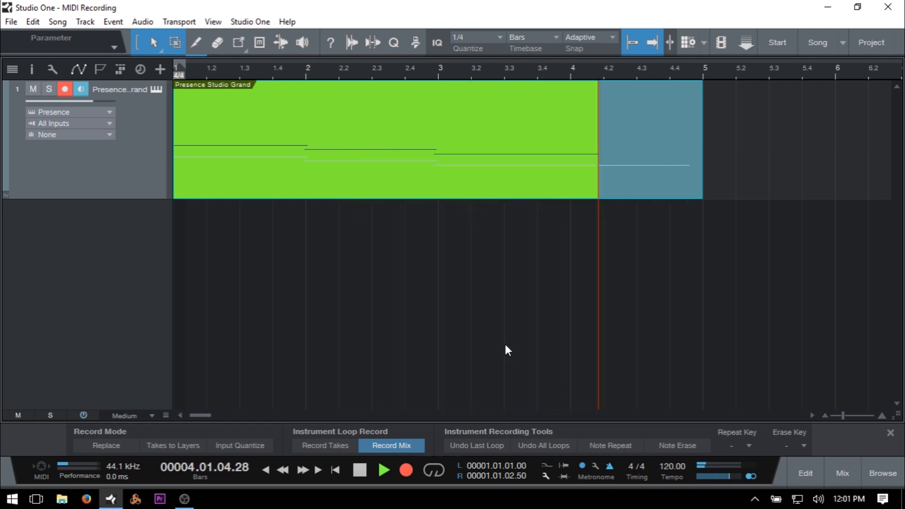
{"action": "key", "text": "space"}
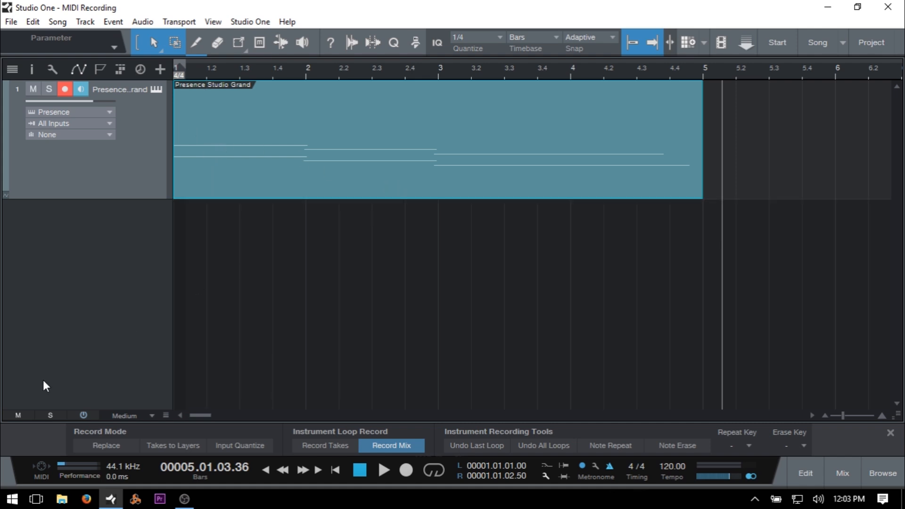
Enable the Replace record mode and record a new, higher three-note part over the existing clip from bar 1.
{"action": "left_click", "coordinate": [107, 446]}
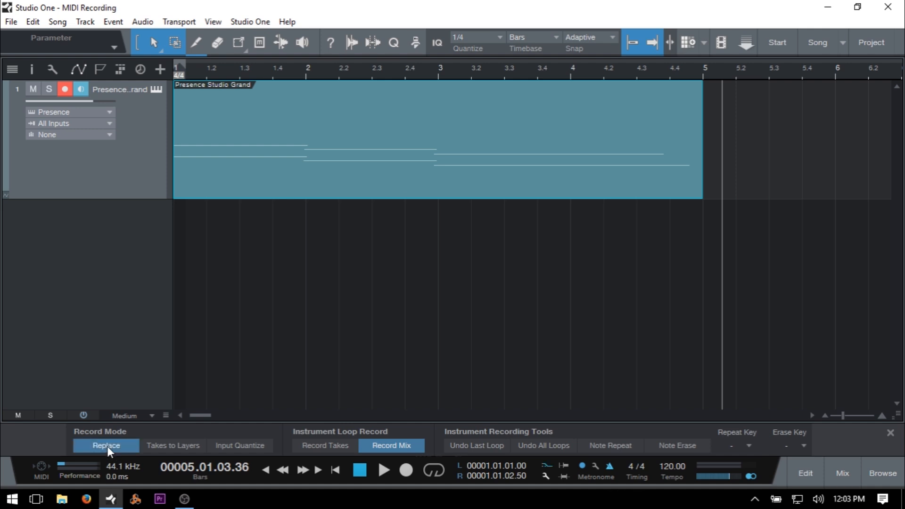
{"action": "key", "text": "comma"}
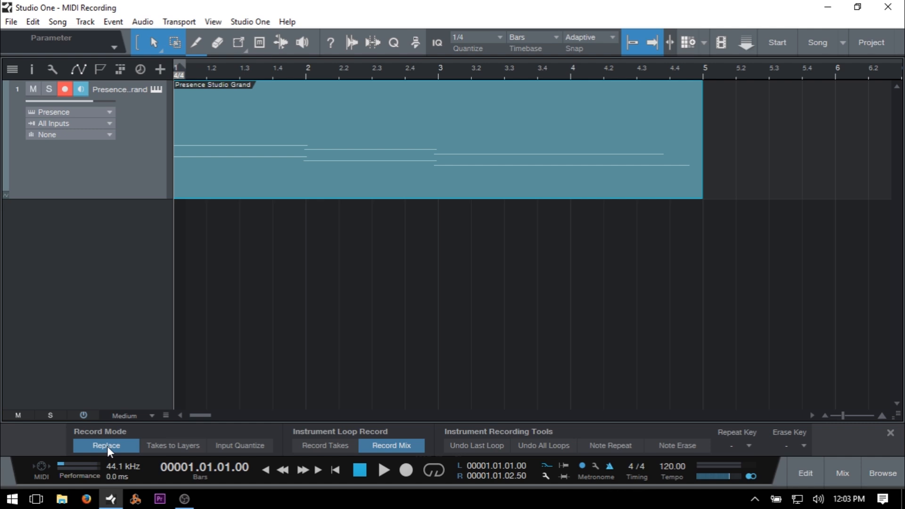
{"action": "key", "text": "KP_Multiply"}
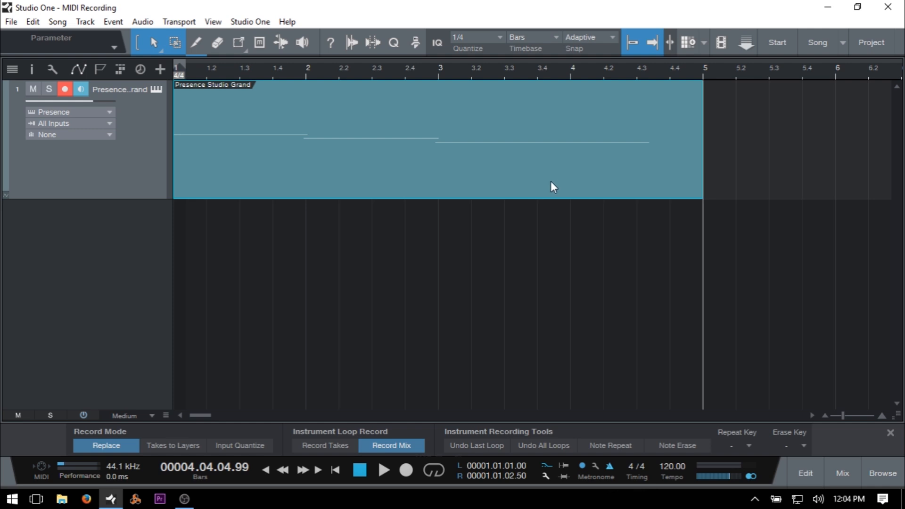
{"action": "left_click_drag", "start_coordinate": [305, 172], "coordinate": [512, 172]}
{"action": "left_click_drag", "start_coordinate": [575, 168], "coordinate": [293, 168]}
Switch the record mode from Replace to Takes to Layers and record a lower three-note part from bar 1.
{"action": "key", "text": "comma"}
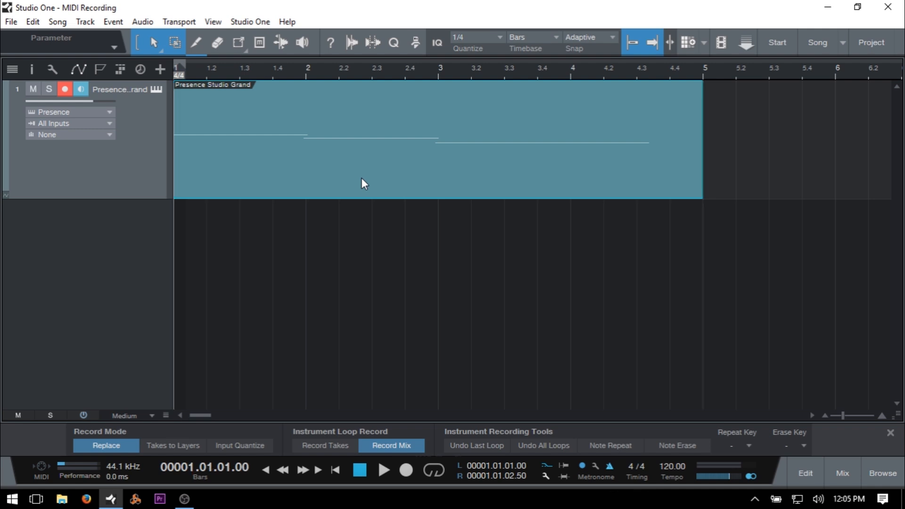
{"action": "left_click", "coordinate": [104, 446]}
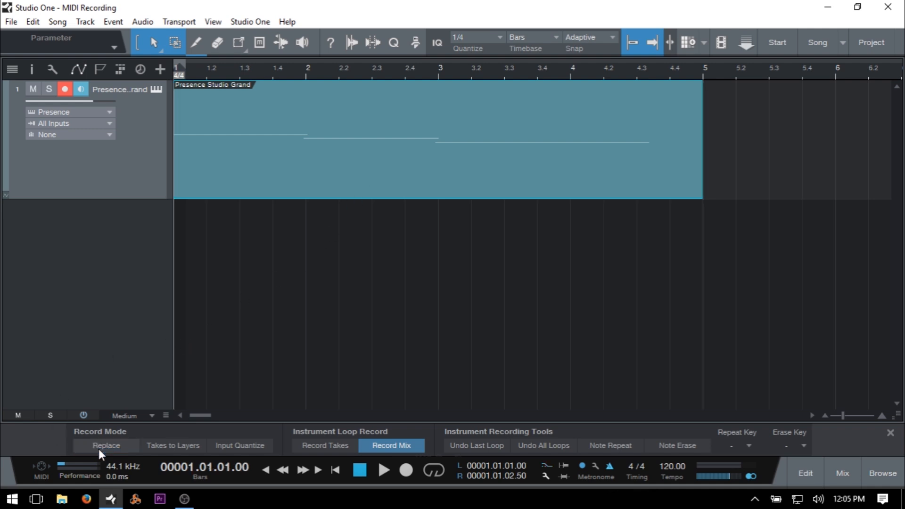
{"action": "left_click", "coordinate": [171, 447]}
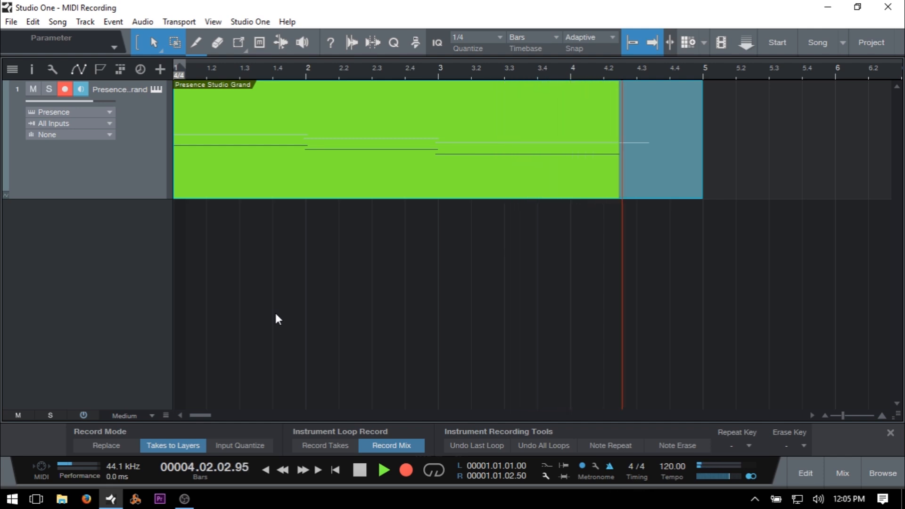
{"action": "key", "text": "space"}
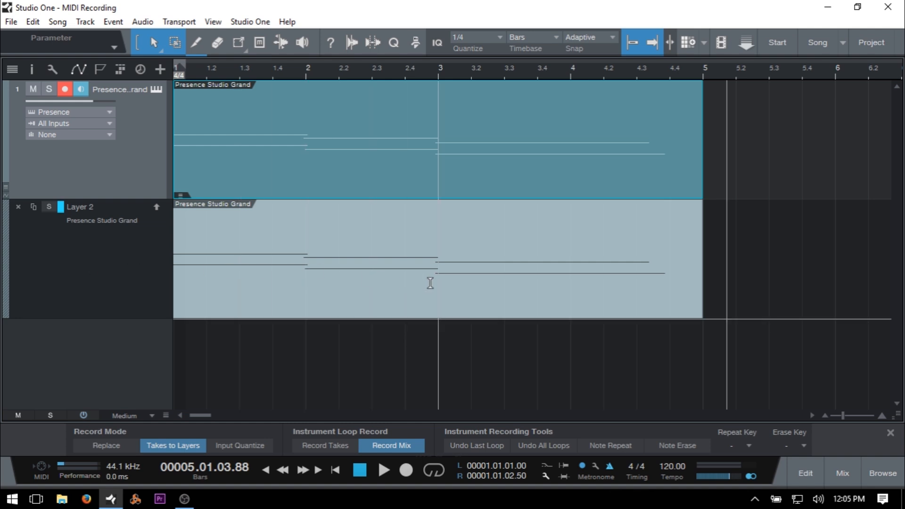
Record another three-note take below the existing notes from bar 1 and look over the track's layers.
{"action": "key", "text": "comma"}
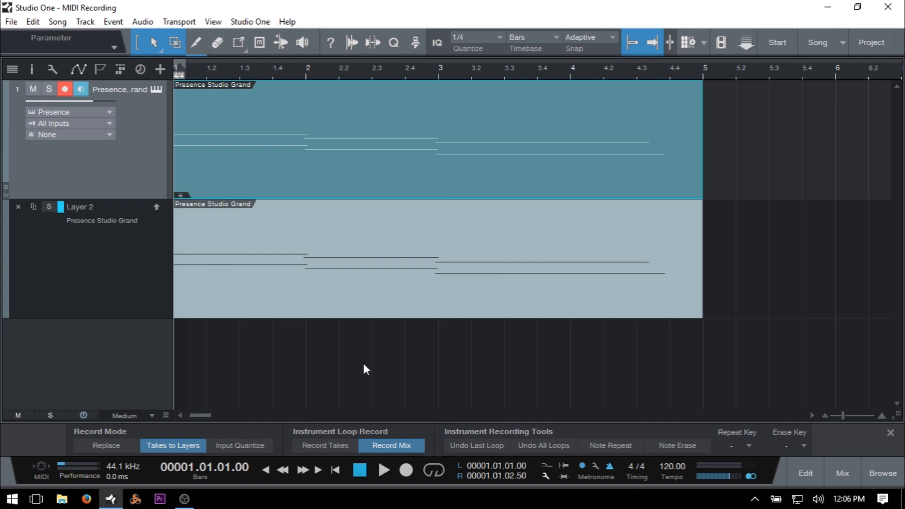
{"action": "key", "text": "KP_Multiply"}
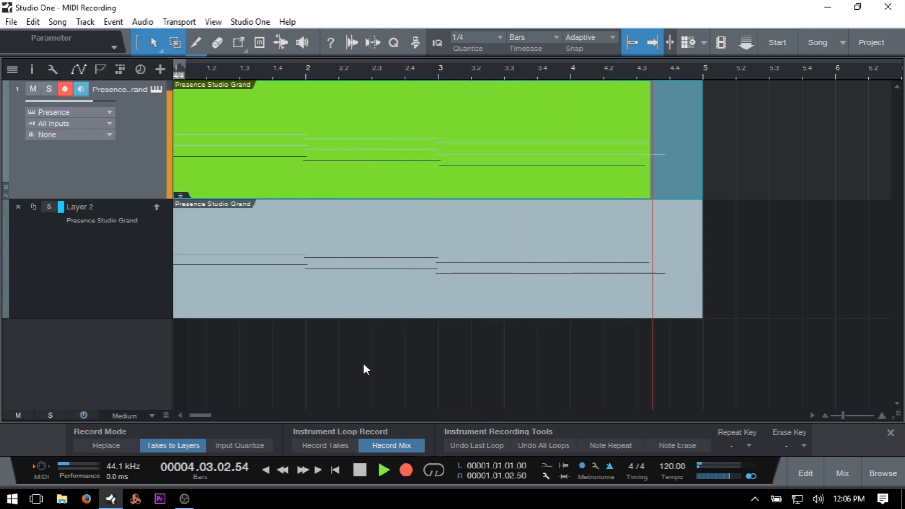
{"action": "key", "text": "space"}
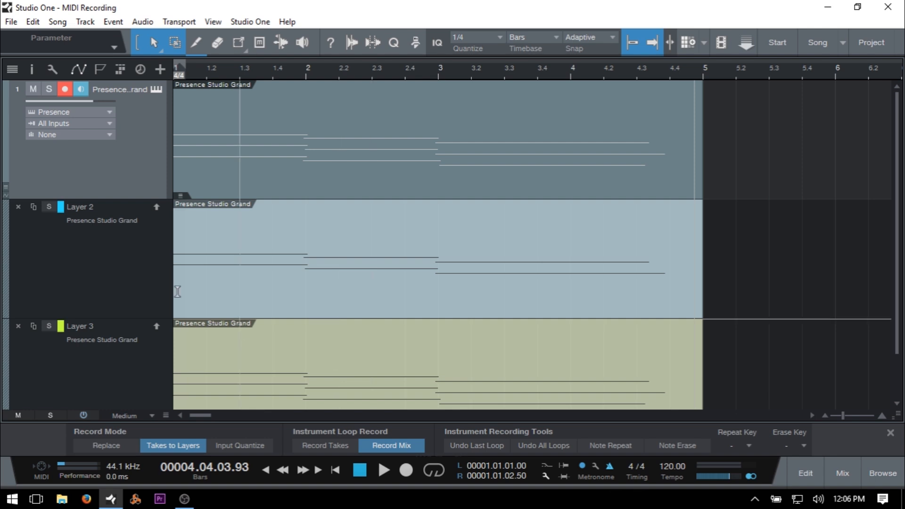
{"action": "scroll", "coordinate": [448, 261], "scroll_direction": "down", "scroll_amount": 1}
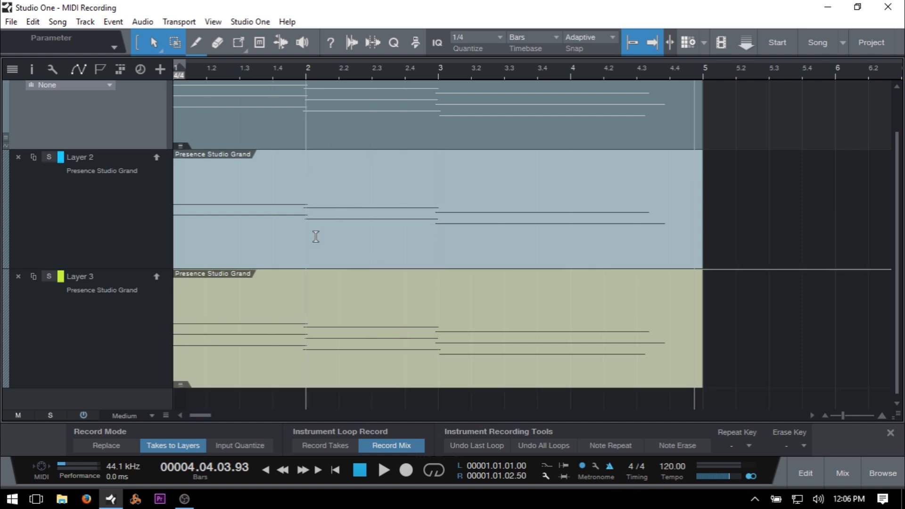
{"action": "scroll", "coordinate": [188, 160], "scroll_direction": "up", "scroll_amount": 1}
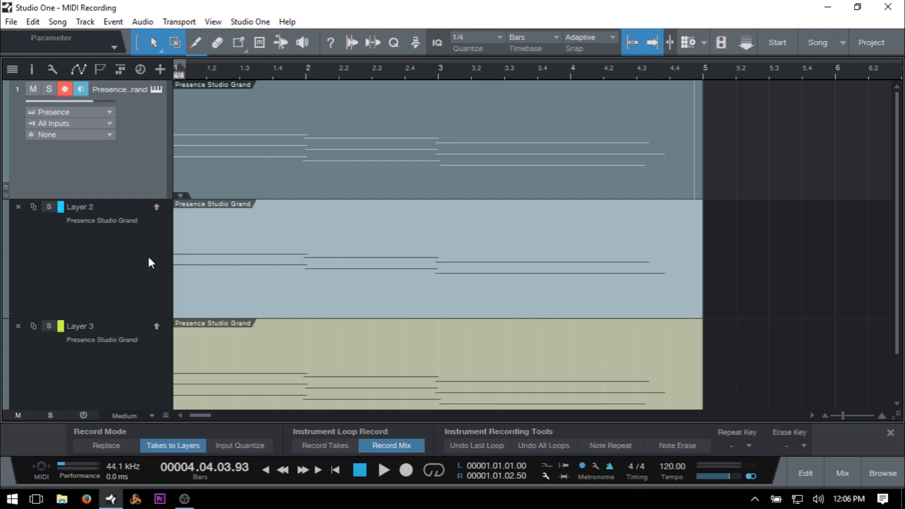
Make Layer 2 the active layer of the Presence track and play it from the start.
{"action": "left_click", "coordinate": [155, 208]}
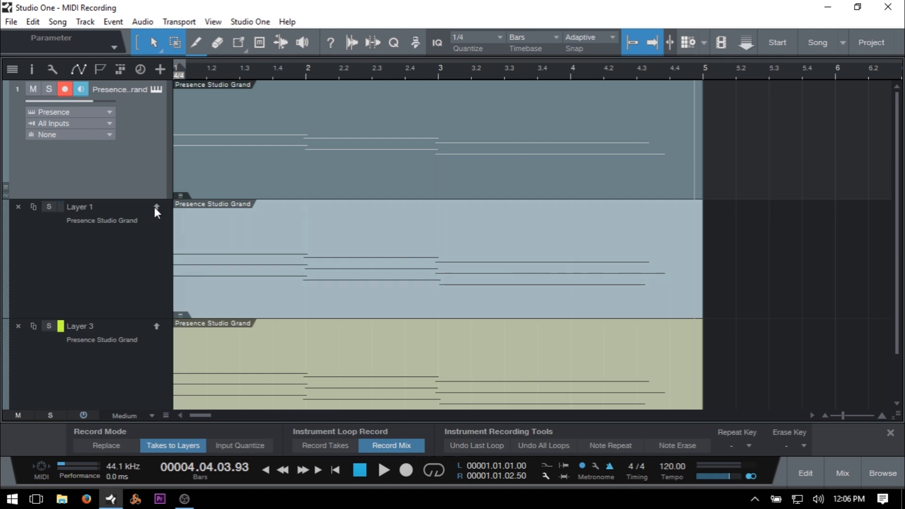
{"action": "key", "text": "comma"}
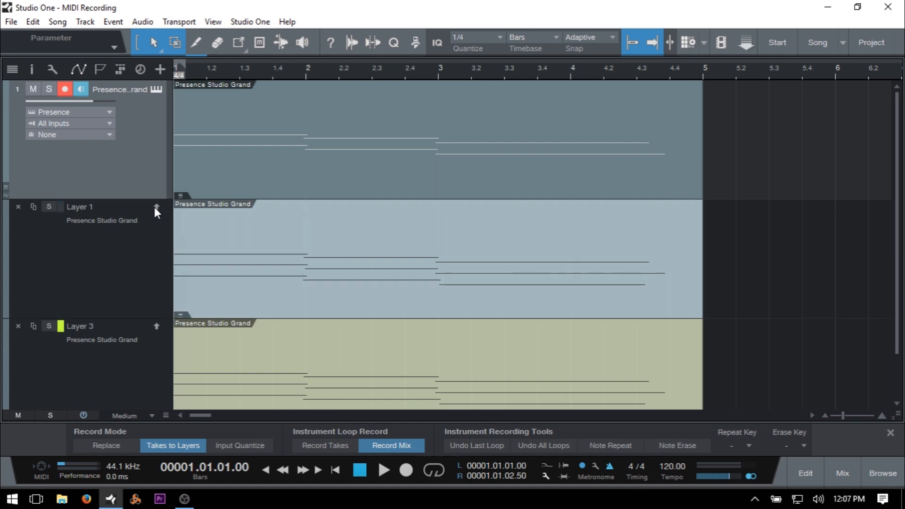
{"action": "key", "text": "space"}
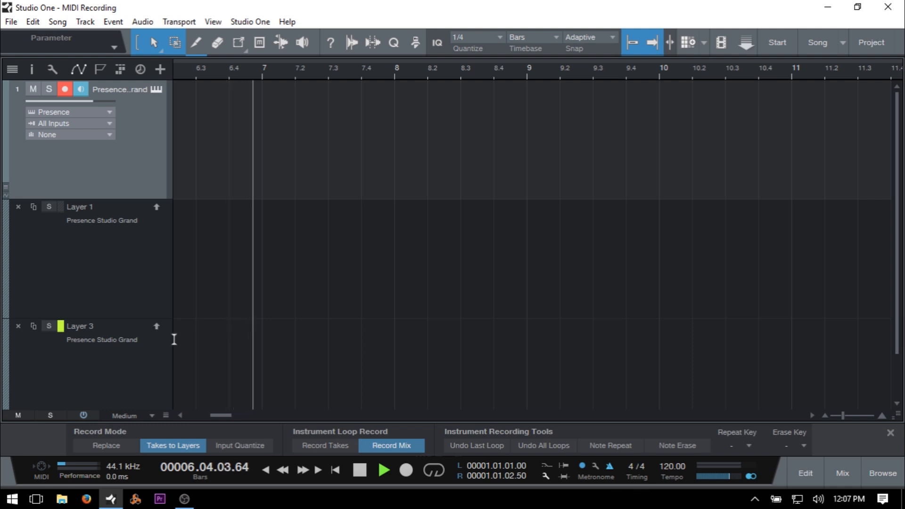
Make Layer 3 the active layer of the Presence track and play it back, stopping near the end of bar 4.
{"action": "left_click_drag", "start_coordinate": [225, 416], "coordinate": [207, 414]}
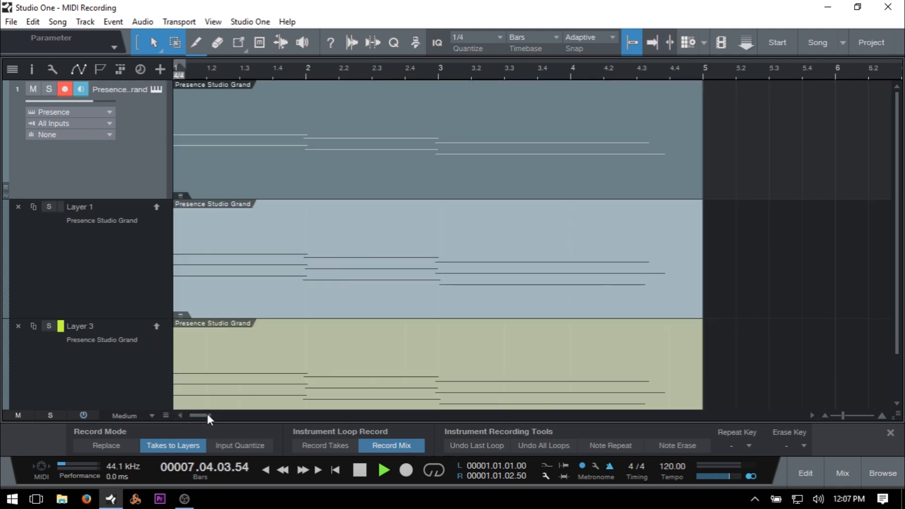
{"action": "left_click", "coordinate": [156, 325]}
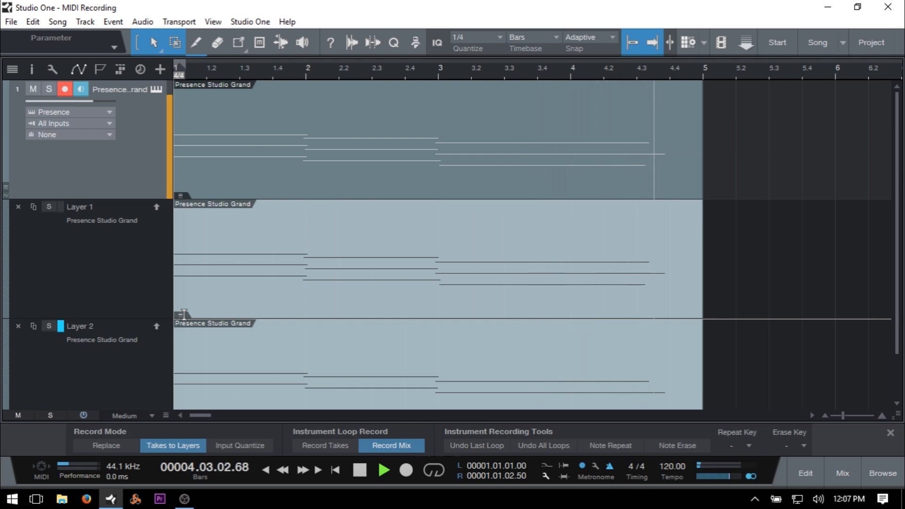
{"action": "key", "text": "space"}
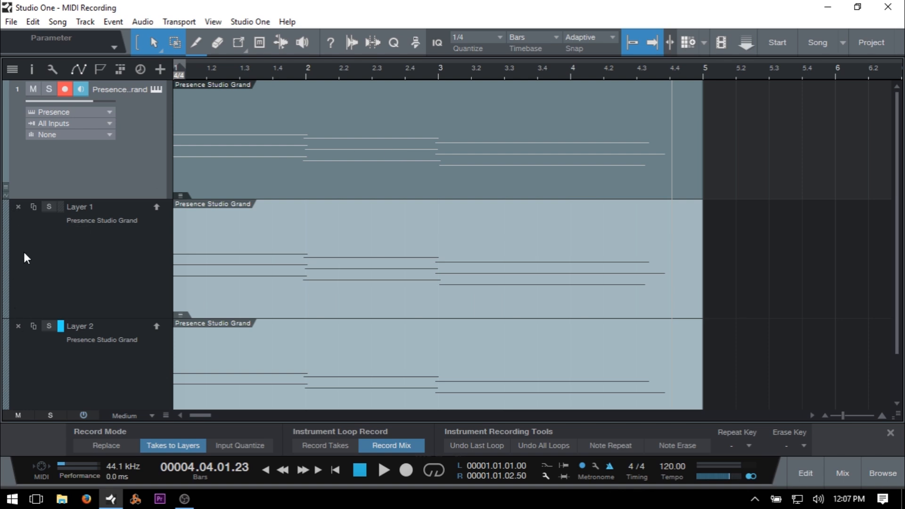
Solo Layer 1 and release it, and do the same for Layer 2.
{"action": "left_click", "coordinate": [50, 208]}
{"action": "scroll", "coordinate": [392, 299], "scroll_direction": "down", "scroll_amount": 3}
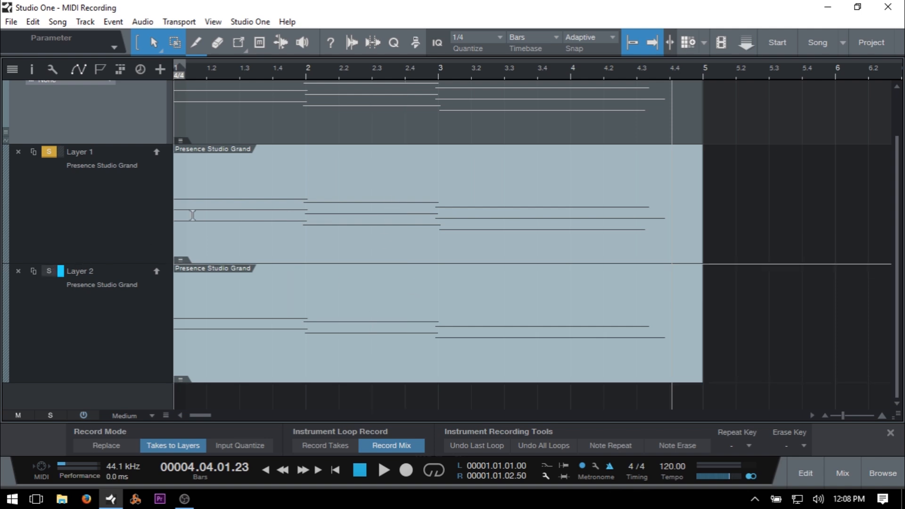
{"action": "left_click", "coordinate": [49, 152]}
{"action": "left_click", "coordinate": [48, 271]}
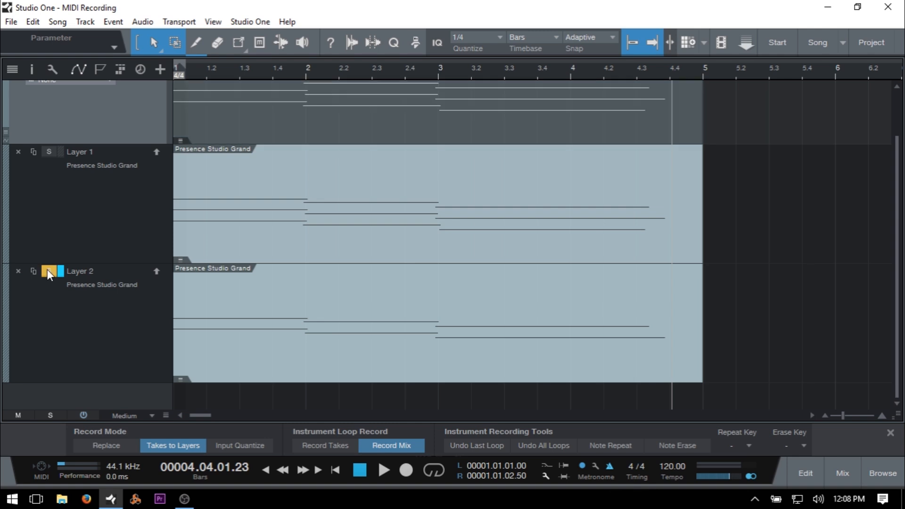
{"action": "left_click", "coordinate": [49, 271]}
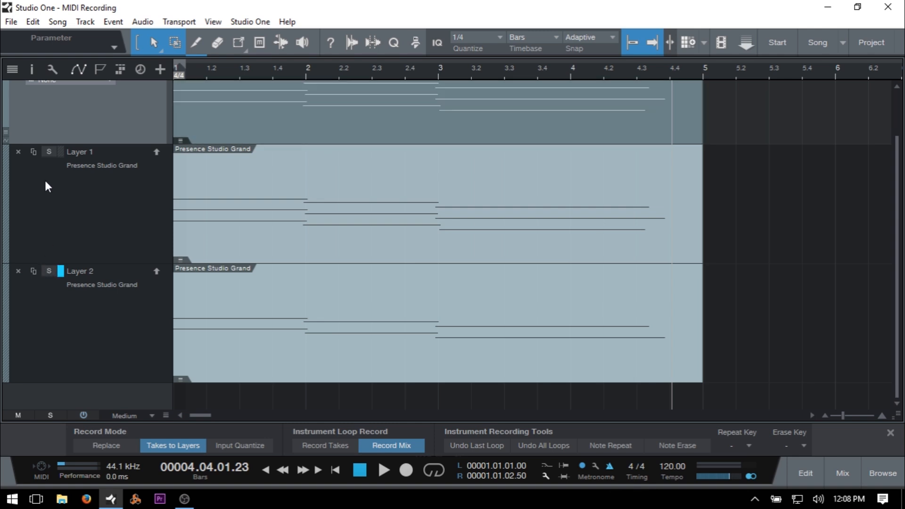
Try a yellow colour on Layer 1 and open the layer's name for editing.
{"action": "left_click", "coordinate": [60, 152]}
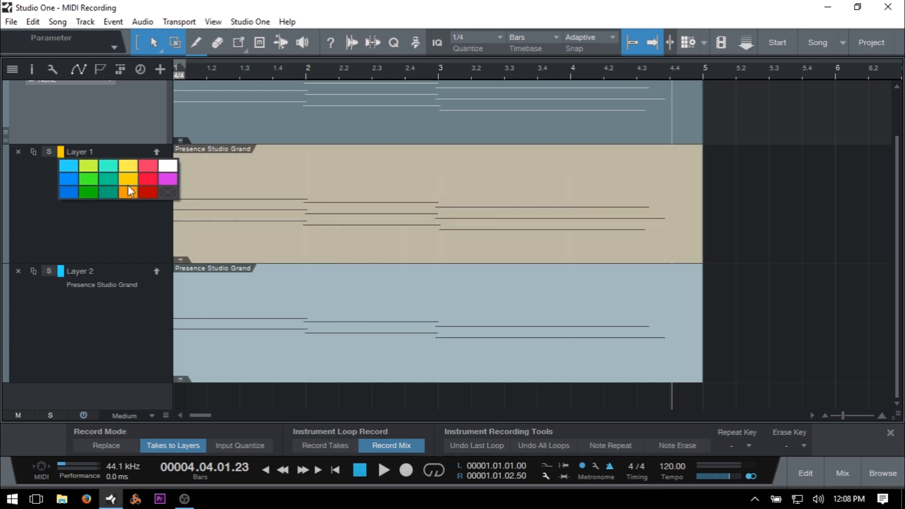
{"action": "left_click", "coordinate": [33, 193]}
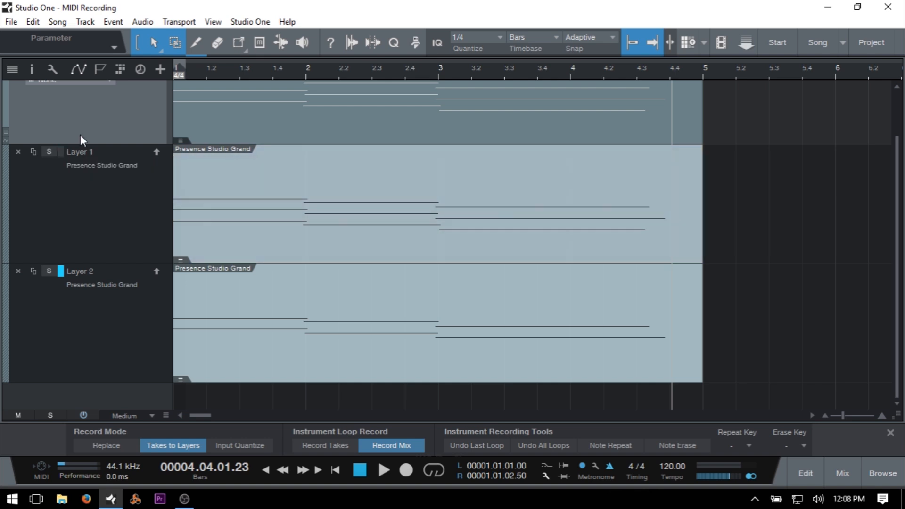
{"action": "double_click", "coordinate": [78, 151]}
{"action": "left_click", "coordinate": [93, 218]}
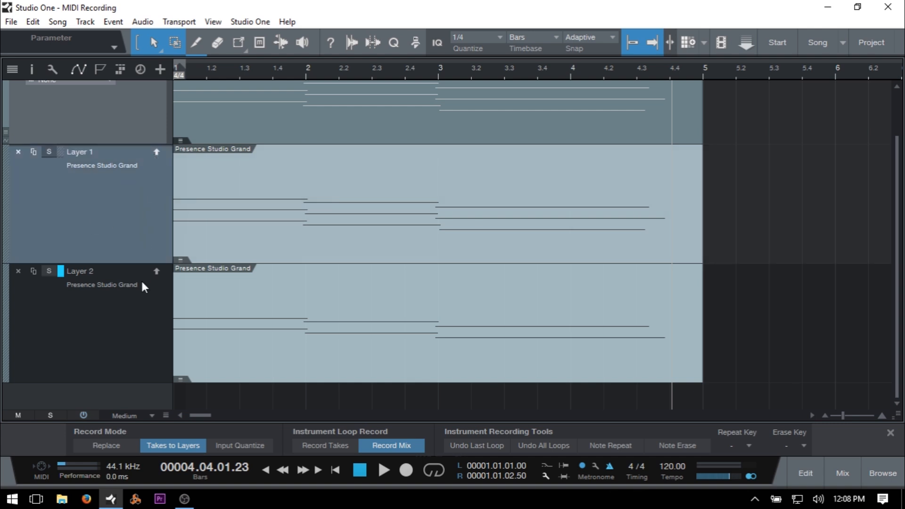
Show the layer content choices for the main Presence Studio Grand part and dismiss the list without choosing another layer.
{"action": "scroll", "coordinate": [315, 191], "scroll_direction": "up", "scroll_amount": 2}
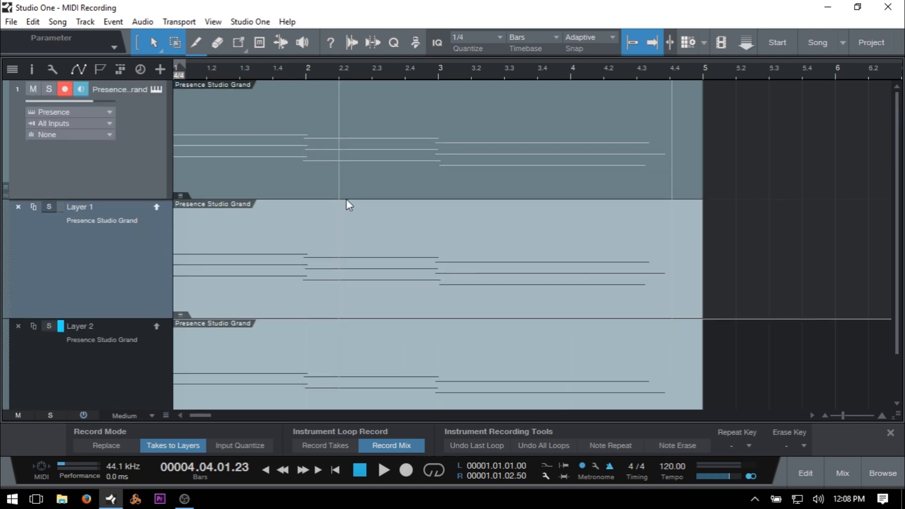
{"action": "left_click", "coordinate": [180, 196]}
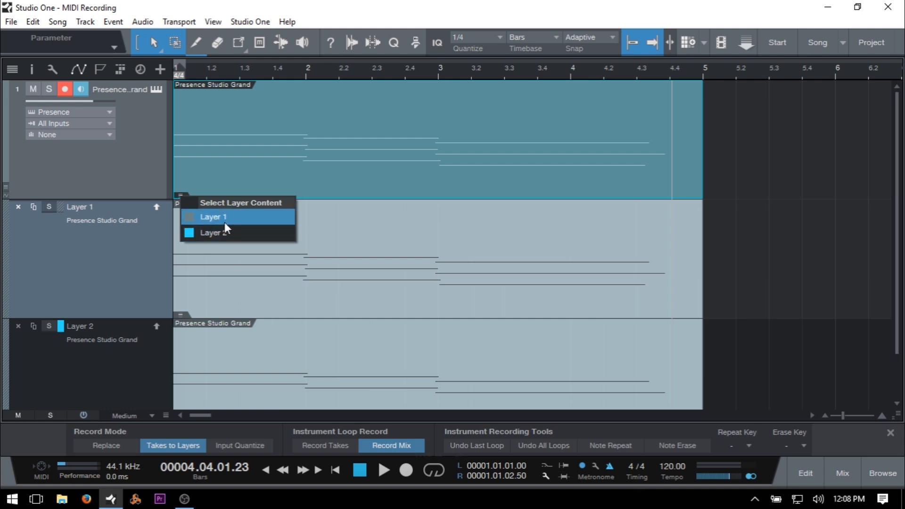
{"action": "left_click", "coordinate": [140, 160]}
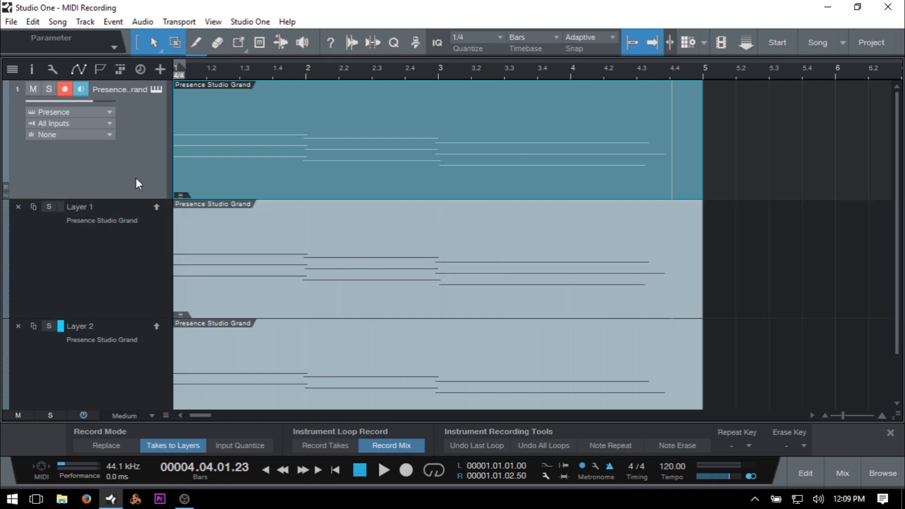
Make Layer 2 the active layer of the Presence track and delete Layer 1 and Layer 3.
{"action": "left_click", "coordinate": [157, 326]}
{"action": "left_click", "coordinate": [51, 250]}
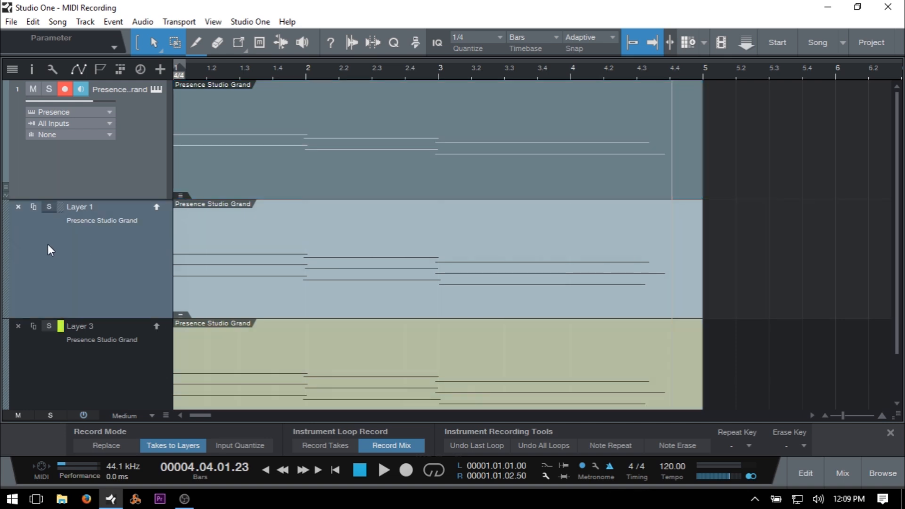
{"action": "left_click", "coordinate": [18, 207]}
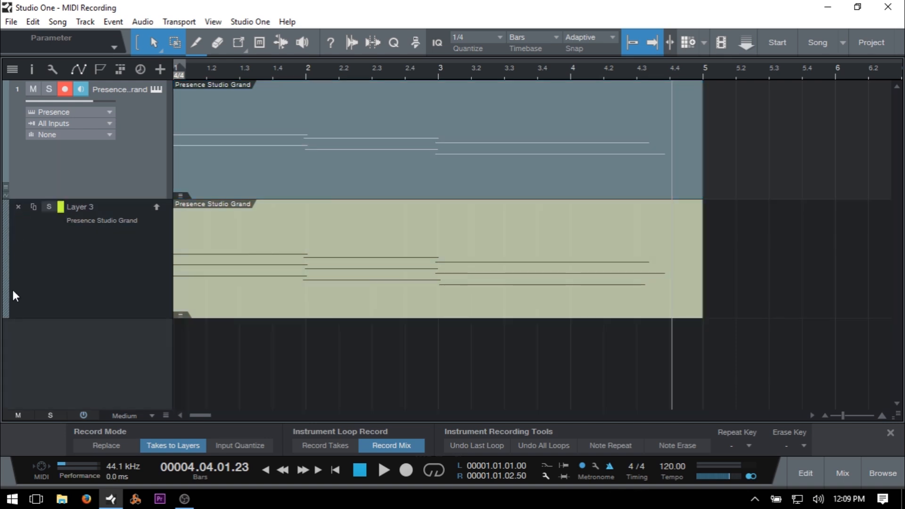
{"action": "left_click", "coordinate": [18, 208]}
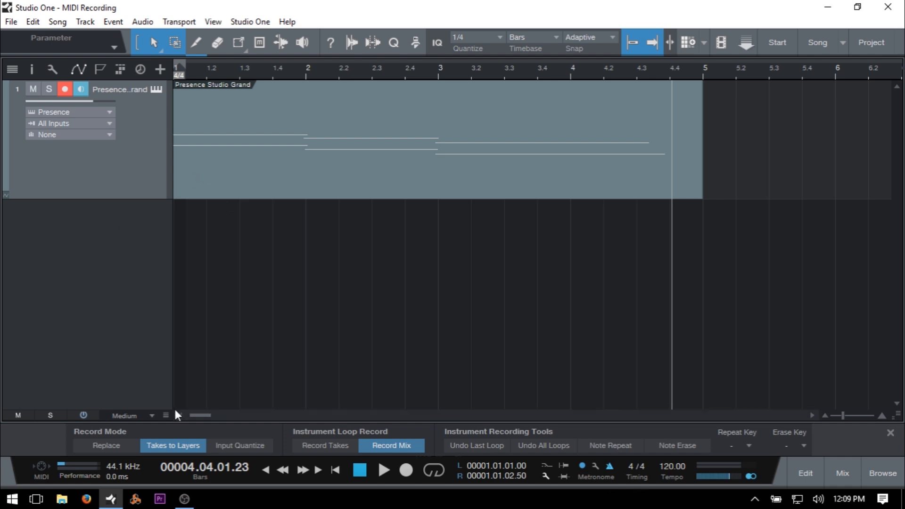
Enable Replace alongside Takes to Layers and record a take of three long single notes from the start through bar 4.
{"action": "left_click", "coordinate": [96, 447]}
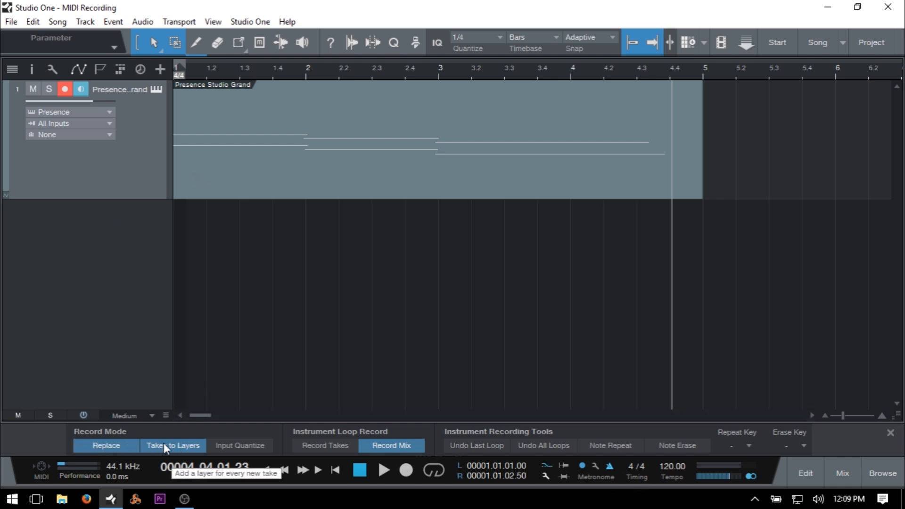
{"action": "key", "text": "comma"}
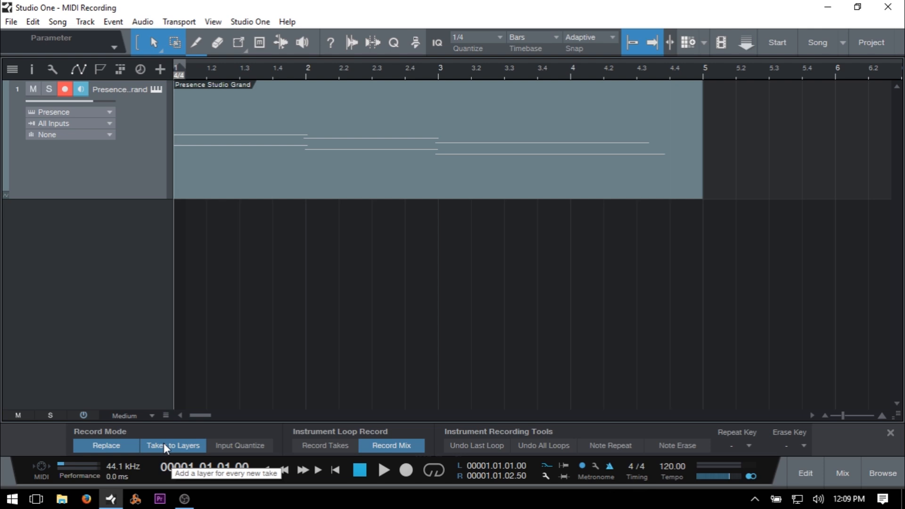
{"action": "key", "text": "KP_Multiply"}
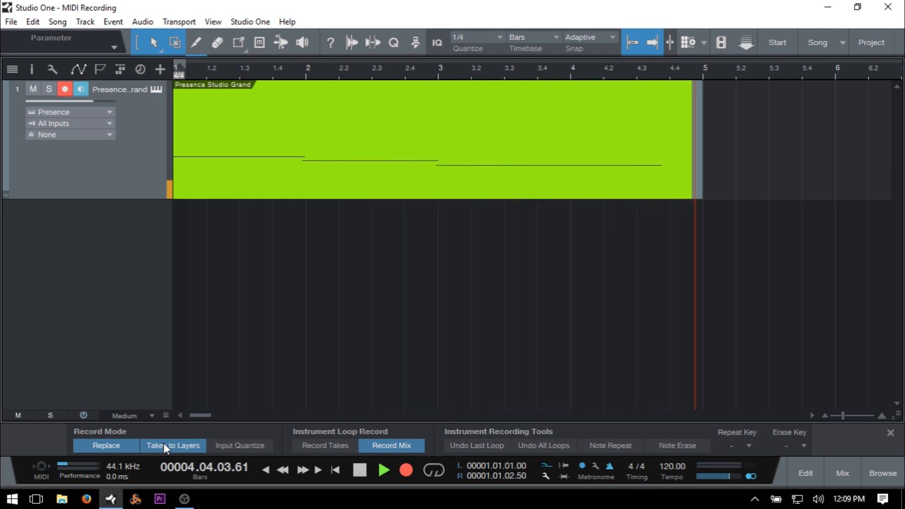
{"action": "key", "text": "space"}
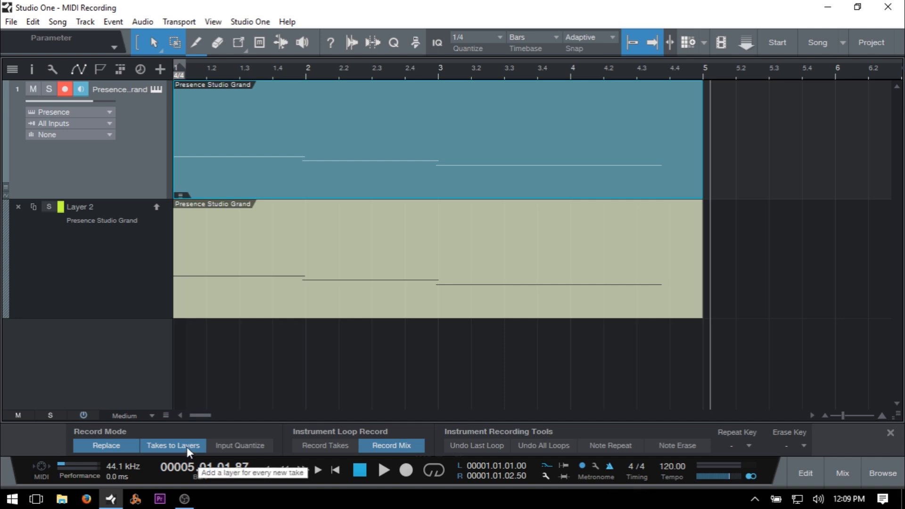
Record another take of three long single notes from the start, stopping just after bar 5 begins.
{"action": "key", "text": "comma"}
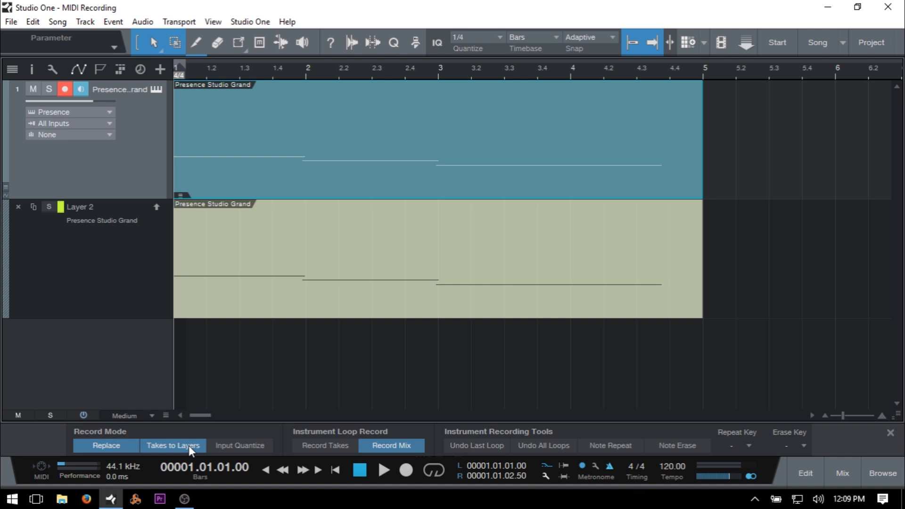
{"action": "key", "text": "KP_Multiply"}
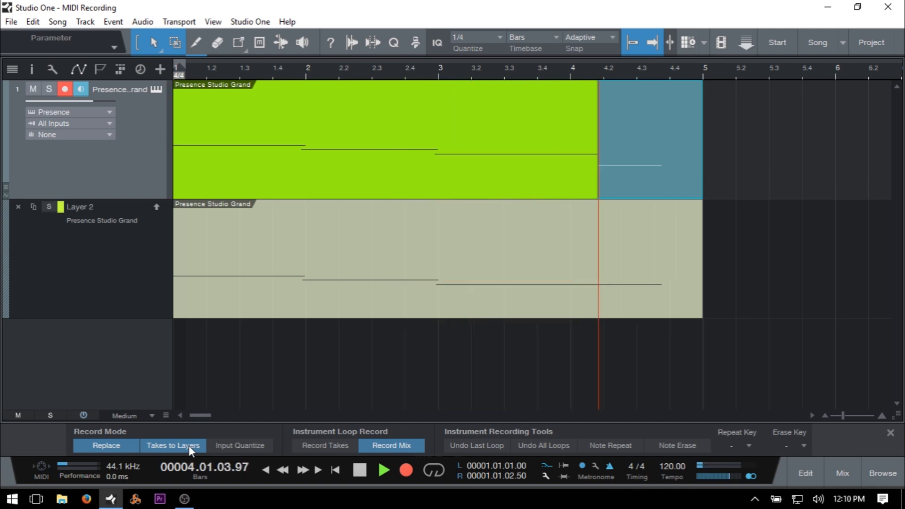
{"action": "key", "text": "space"}
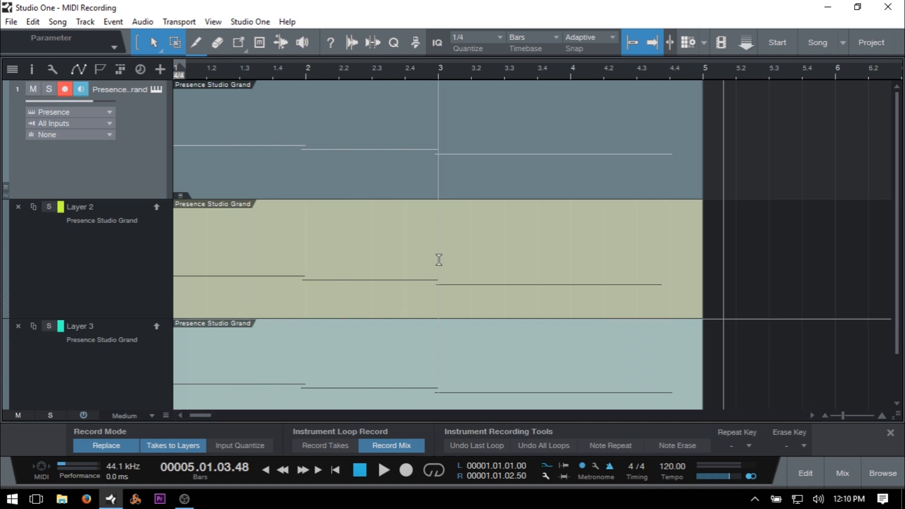
Try comping Layer 2 onto the main Presence track in two ranges, from bar 2 to 3.2 and from 3.2 to 4.3.
{"action": "scroll", "coordinate": [439, 271], "scroll_direction": "down", "scroll_amount": 1}
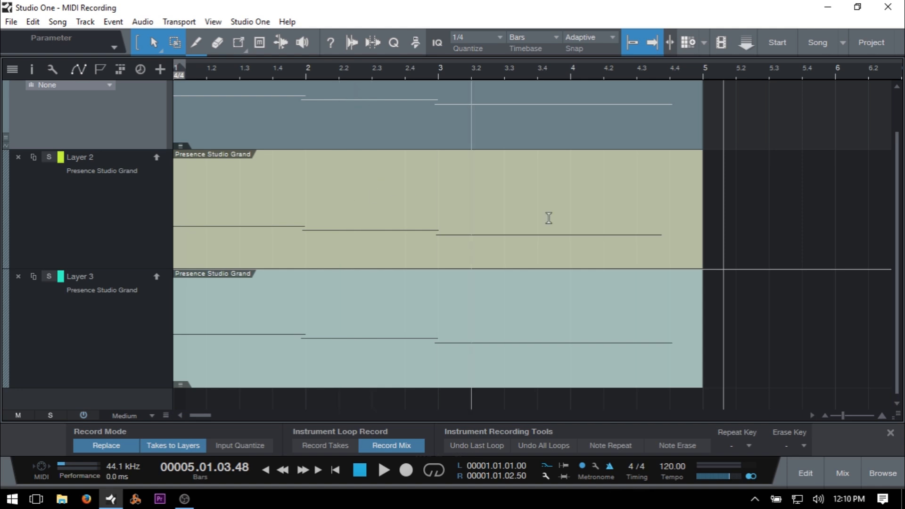
{"action": "scroll", "coordinate": [847, 330], "scroll_direction": "down", "scroll_amount": 1}
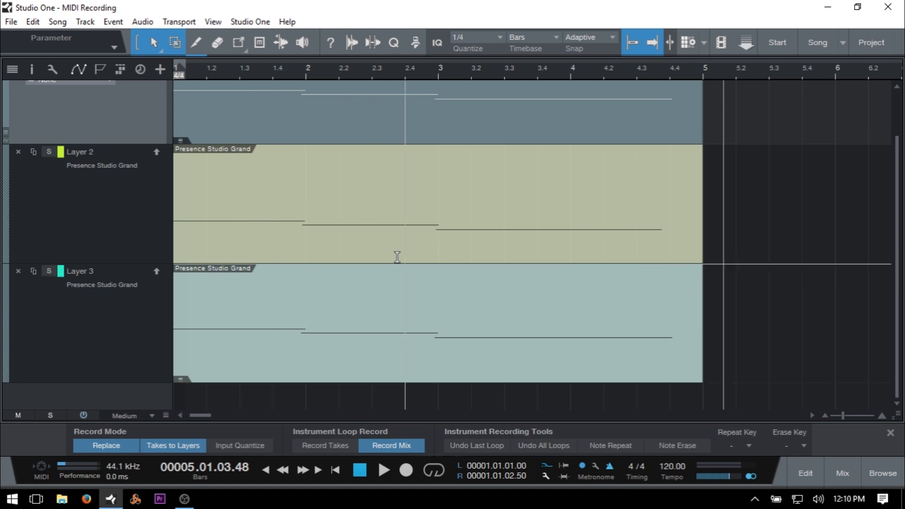
{"action": "scroll", "coordinate": [423, 116], "scroll_direction": "up", "scroll_amount": 2}
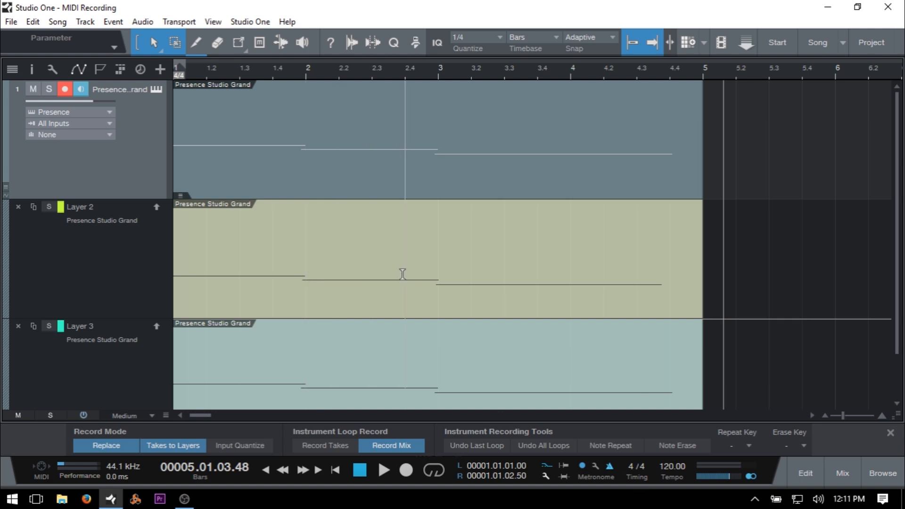
{"action": "left_click", "coordinate": [633, 43]}
{"action": "left_click_drag", "start_coordinate": [306, 281], "coordinate": [472, 281]}
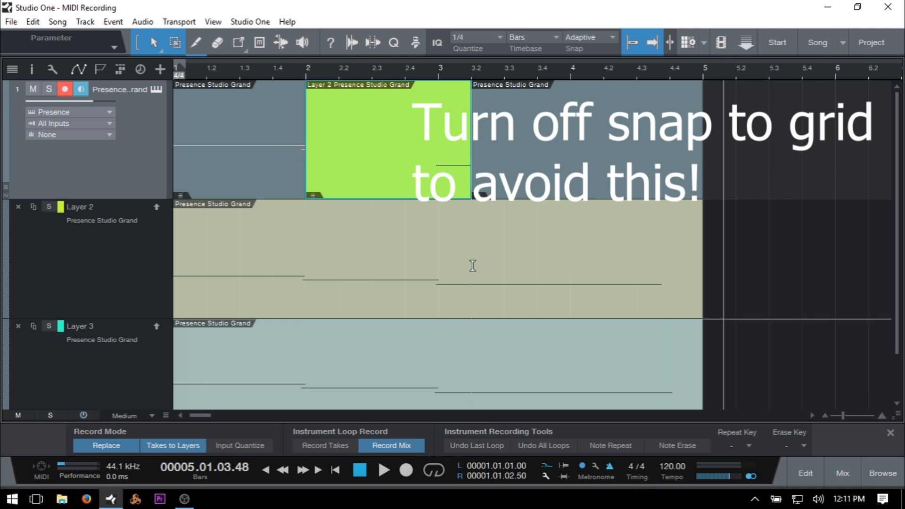
{"action": "left_click_drag", "start_coordinate": [471, 267], "coordinate": [644, 266]}
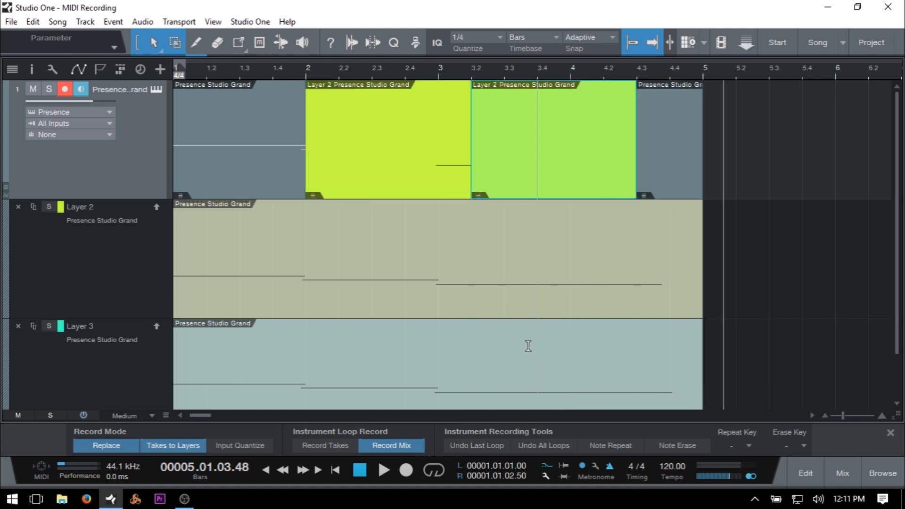
{"action": "scroll", "coordinate": [529, 346], "scroll_direction": "down", "scroll_amount": 2}
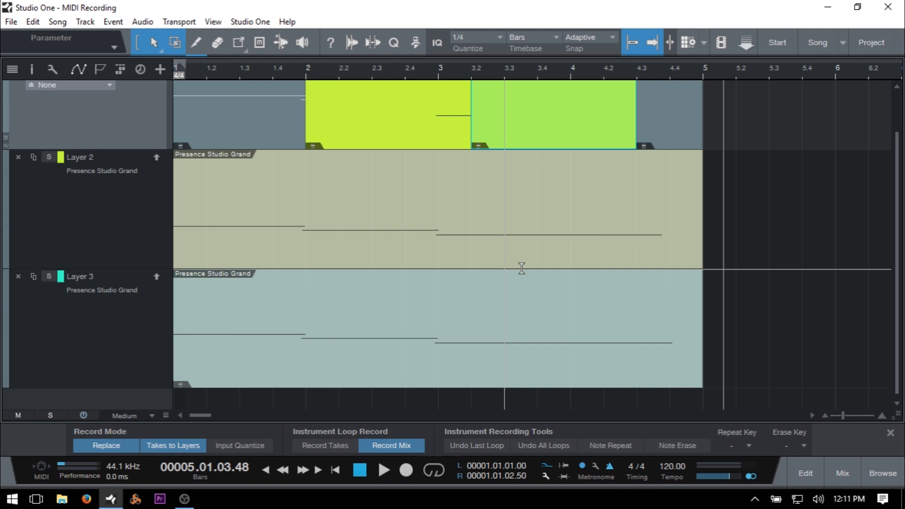
{"action": "scroll", "coordinate": [447, 192], "scroll_direction": "up", "scroll_amount": 2}
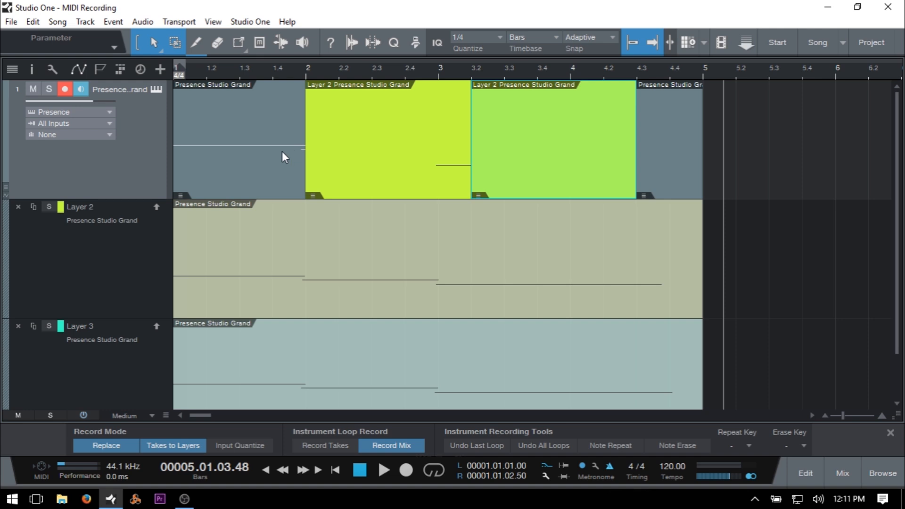
Undo both Layer 2 ranges comped onto the main Presence track.
{"action": "key", "text": "ctrl+z"}
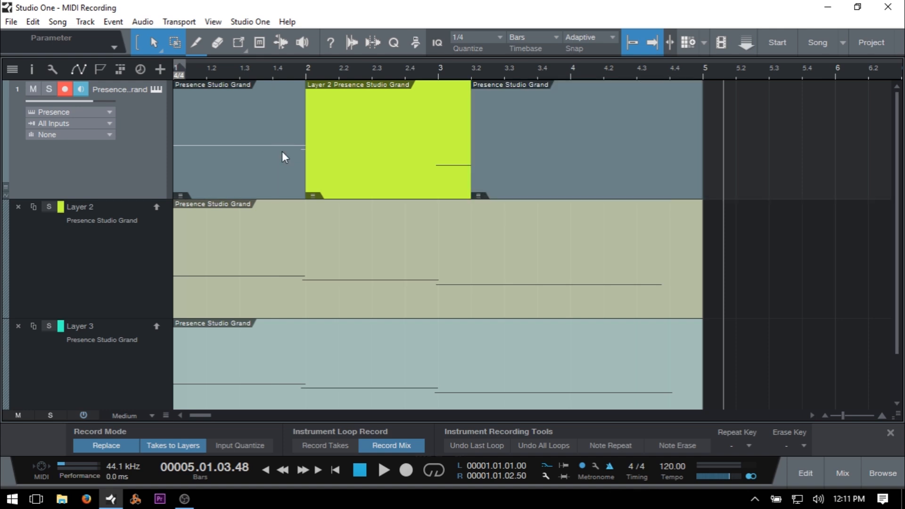
{"action": "key", "text": "ctrl+z"}
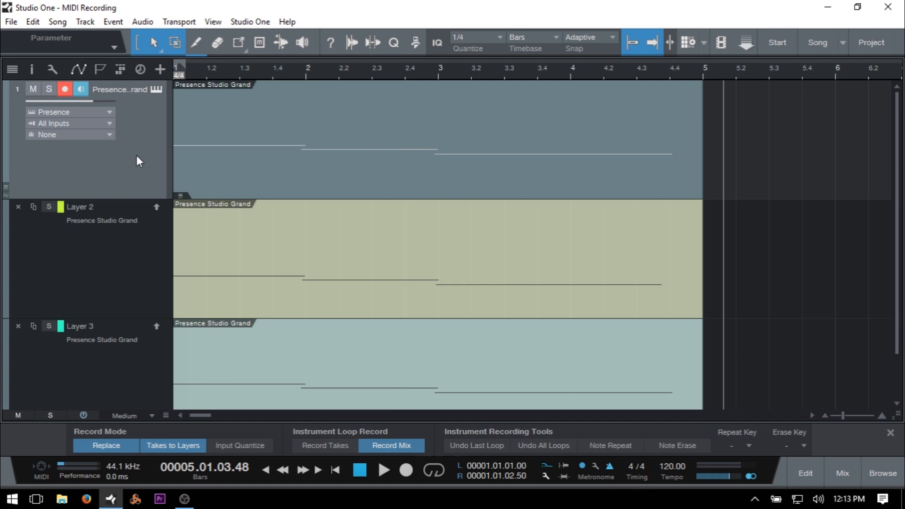
With the track inspector shown, try comping bar 2 of Layer 2 onto the Presence track, then hide the inspector and undo the comp.
{"action": "key", "text": "F4"}
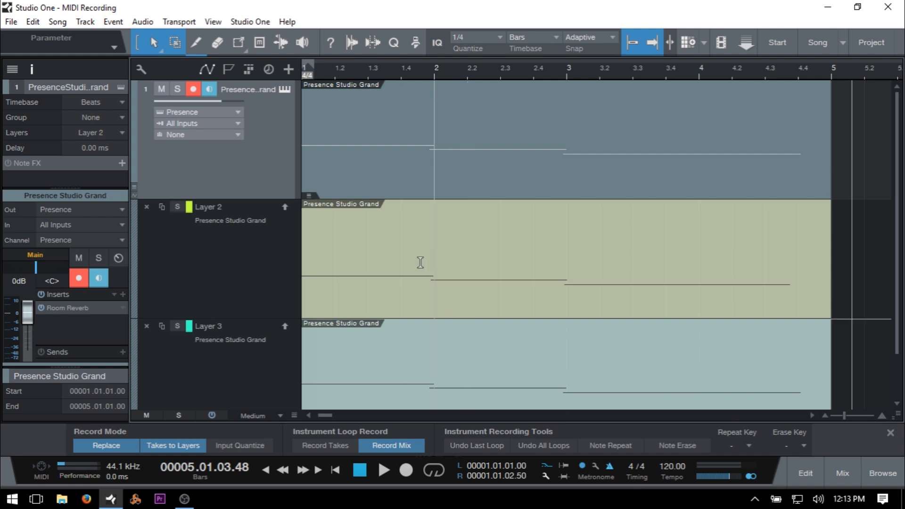
{"action": "left_click_drag", "start_coordinate": [435, 265], "coordinate": [581, 264]}
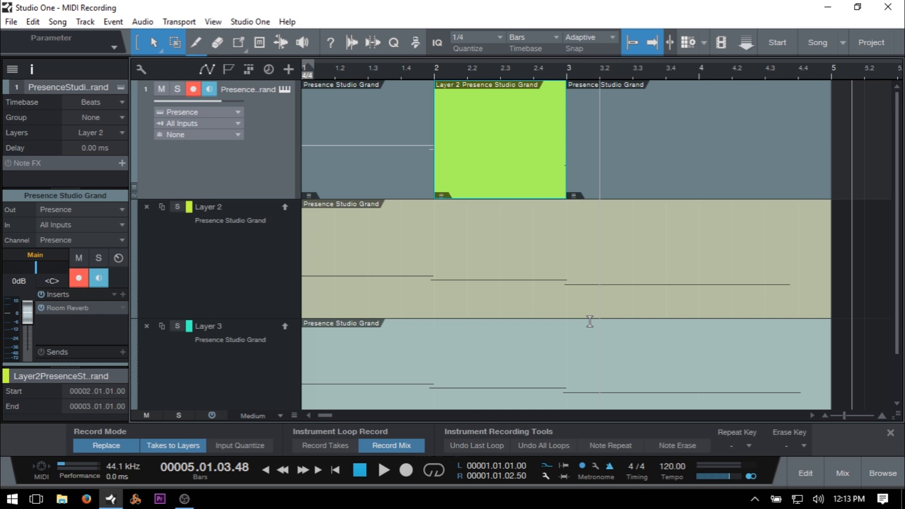
{"action": "key", "text": "F4"}
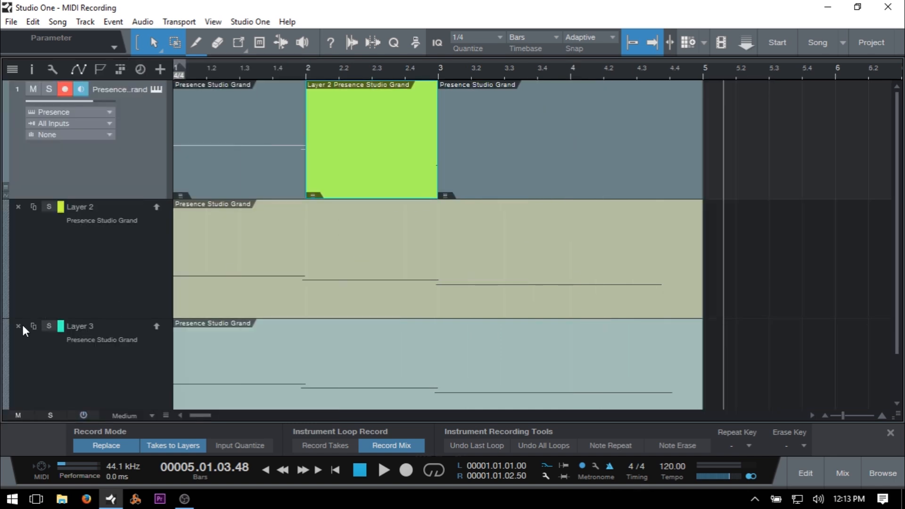
{"action": "key", "text": "ctrl+z"}
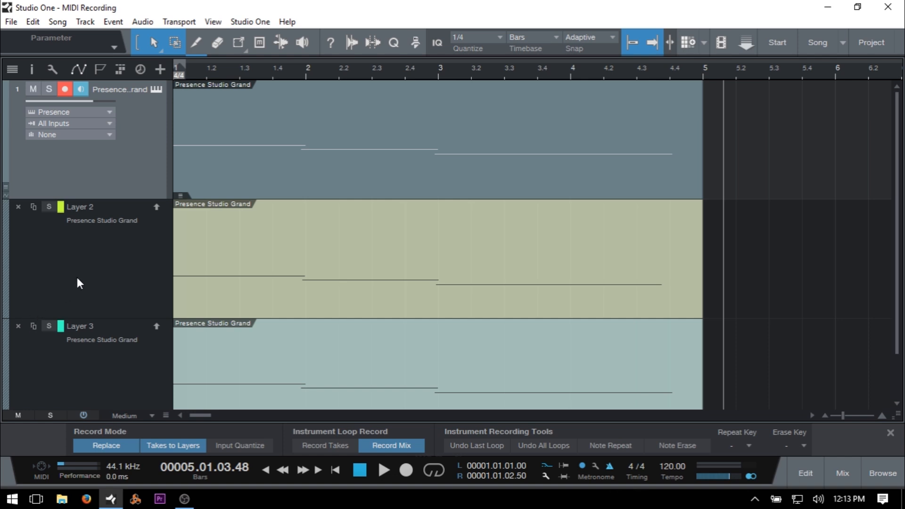
Delete Layer 3 and Layer 2 from the Presence track, and turn off both Replace and Takes to Layers.
{"action": "left_click", "coordinate": [19, 325]}
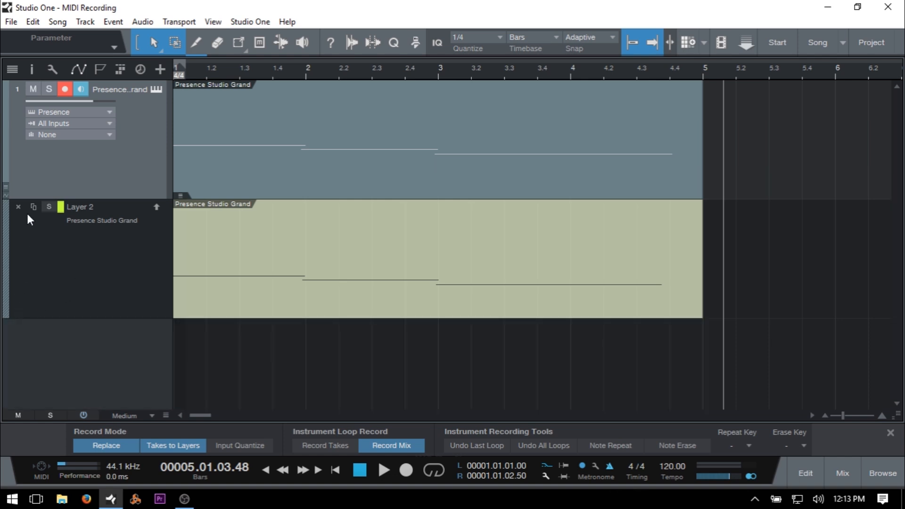
{"action": "left_click", "coordinate": [18, 208]}
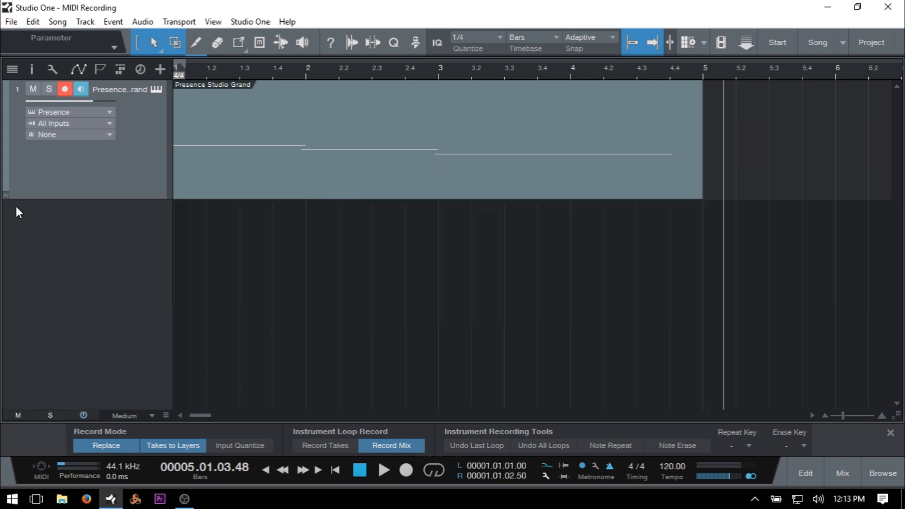
{"action": "left_click", "coordinate": [100, 442]}
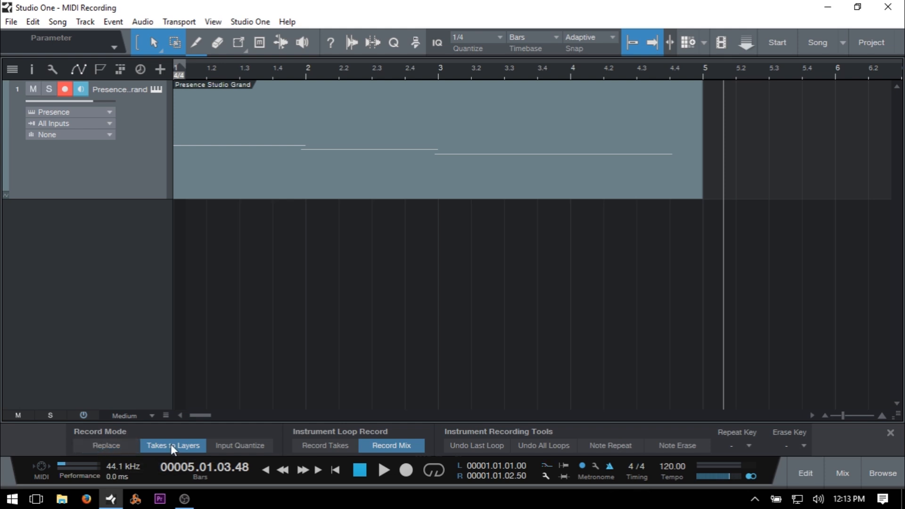
{"action": "left_click", "coordinate": [173, 445]}
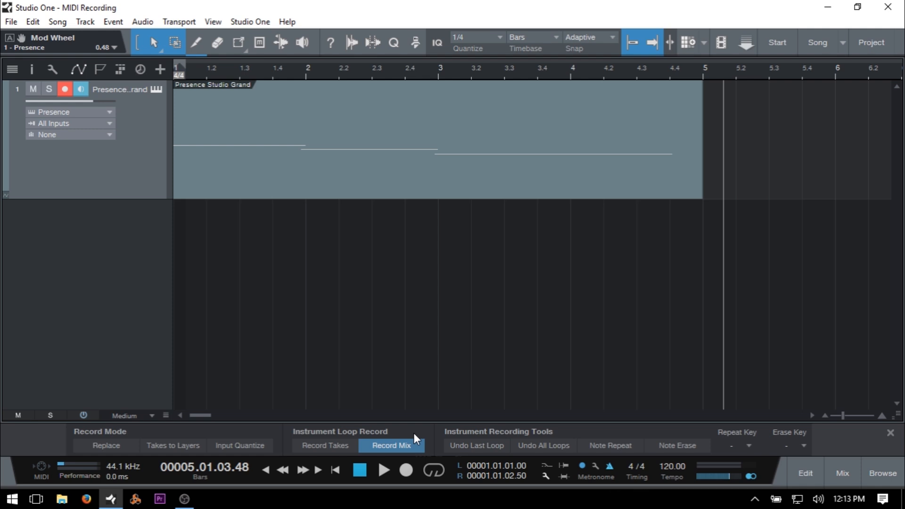
Add the PreSonus Impact sampler on a new instrument track and load its Akustik Kit Multi Layer preset.
{"action": "key", "text": "F5"}
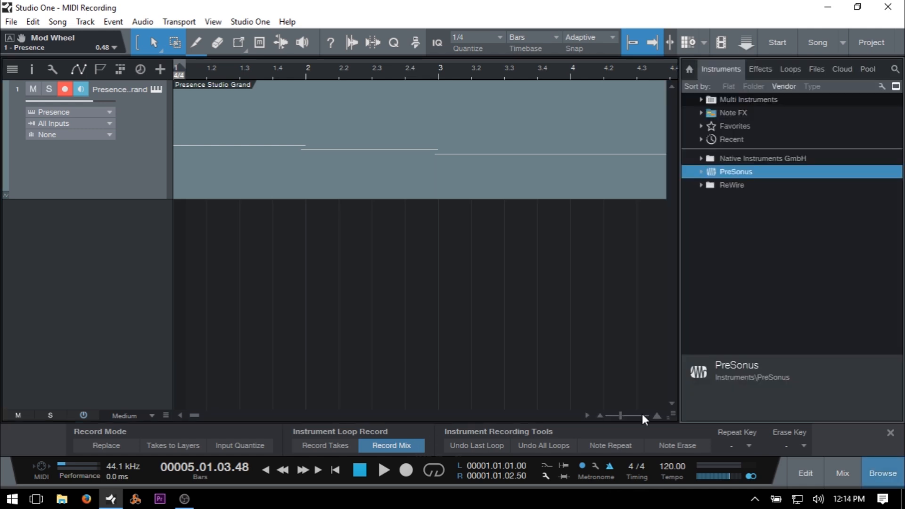
{"action": "left_click", "coordinate": [700, 172]}
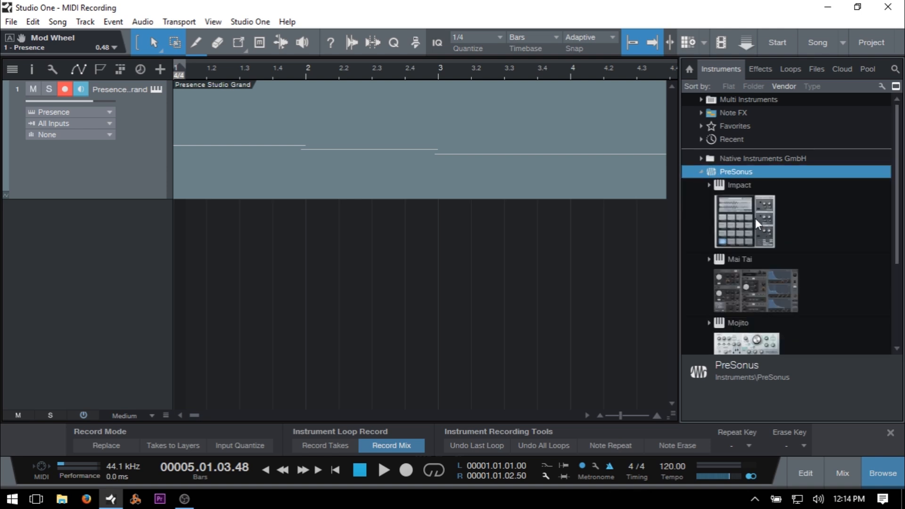
{"action": "left_click_drag", "start_coordinate": [756, 219], "coordinate": [368, 253]}
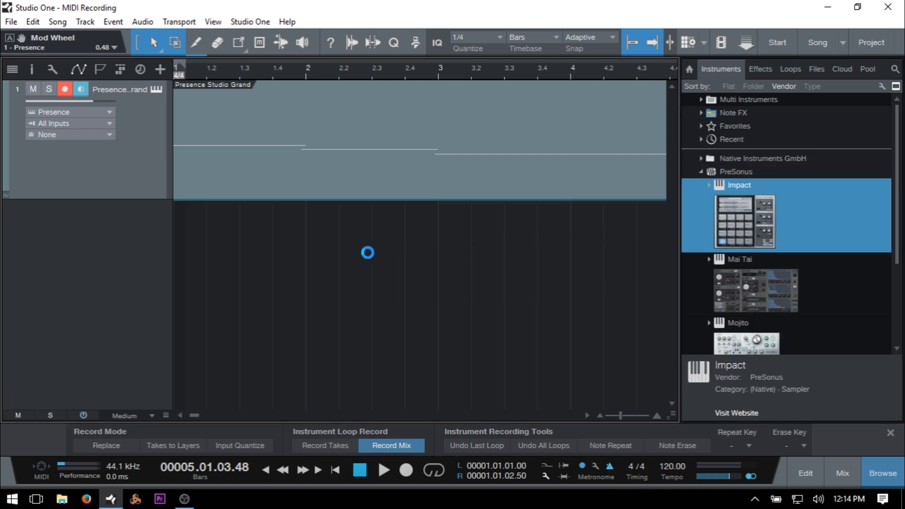
{"action": "key", "text": "F5"}
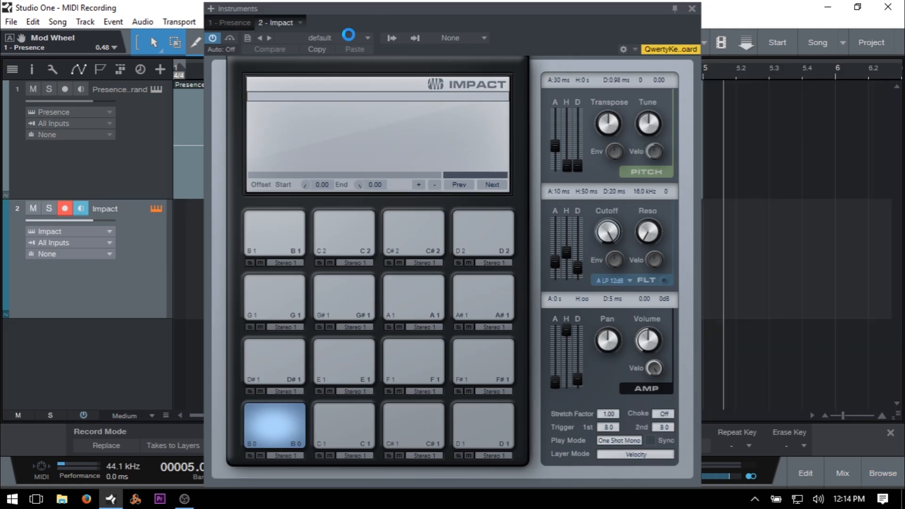
{"action": "left_click", "coordinate": [351, 39]}
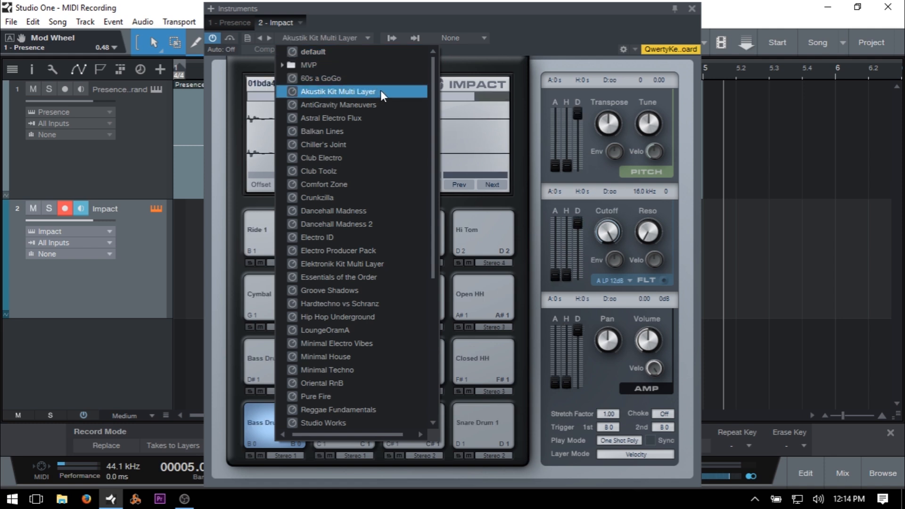
Apply the Akustik Kit Multi Layer preset to Impact and close the instrument window.
{"action": "left_click", "coordinate": [382, 93]}
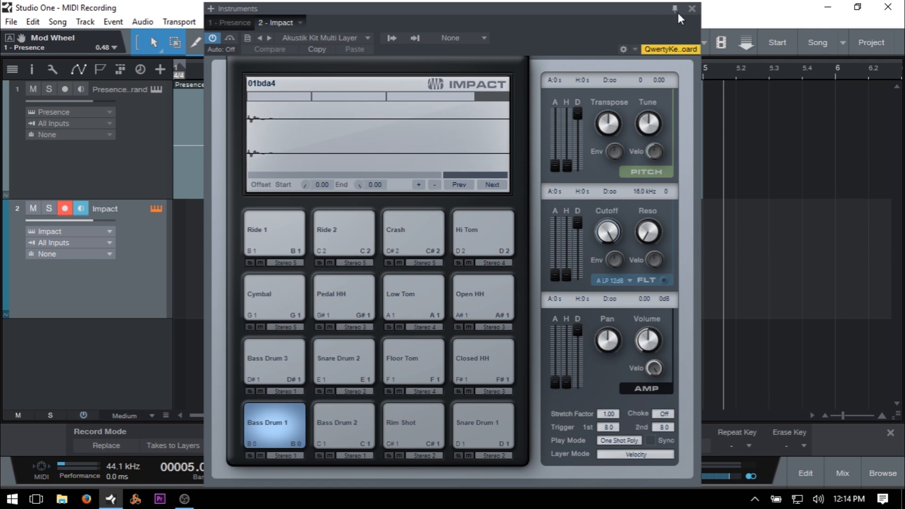
{"action": "left_click", "coordinate": [692, 8]}
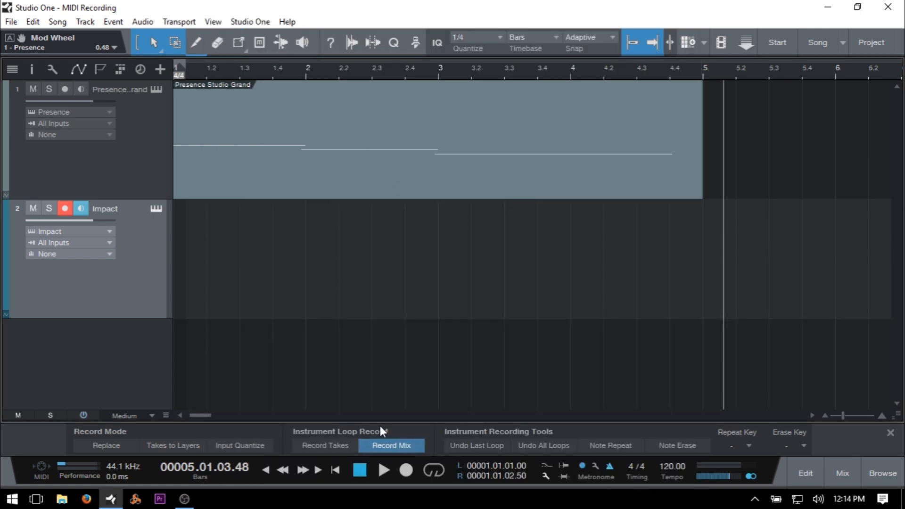
Turn on Input Quantize, try switching it off, and turn it back on for recording.
{"action": "left_click", "coordinate": [239, 445]}
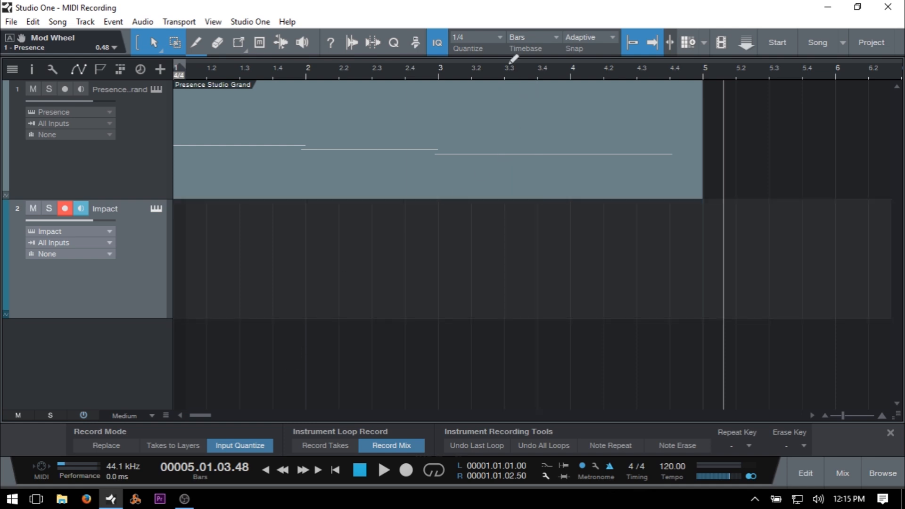
{"action": "left_click", "coordinate": [476, 37]}
{"action": "left_click", "coordinate": [476, 37]}
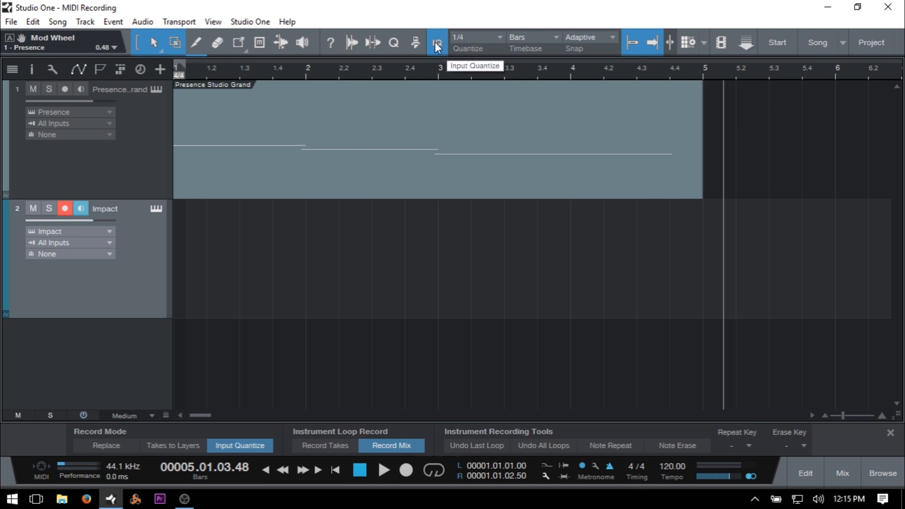
{"action": "left_click", "coordinate": [241, 445]}
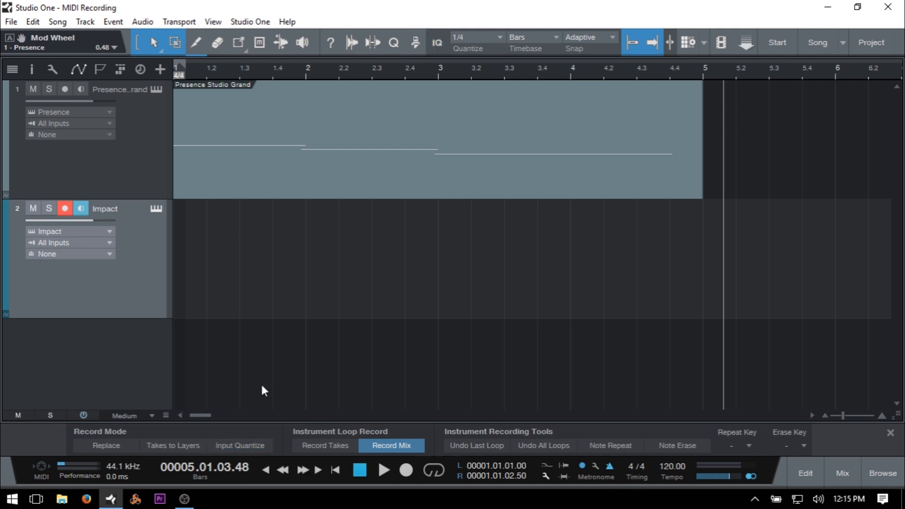
{"action": "left_click", "coordinate": [439, 42]}
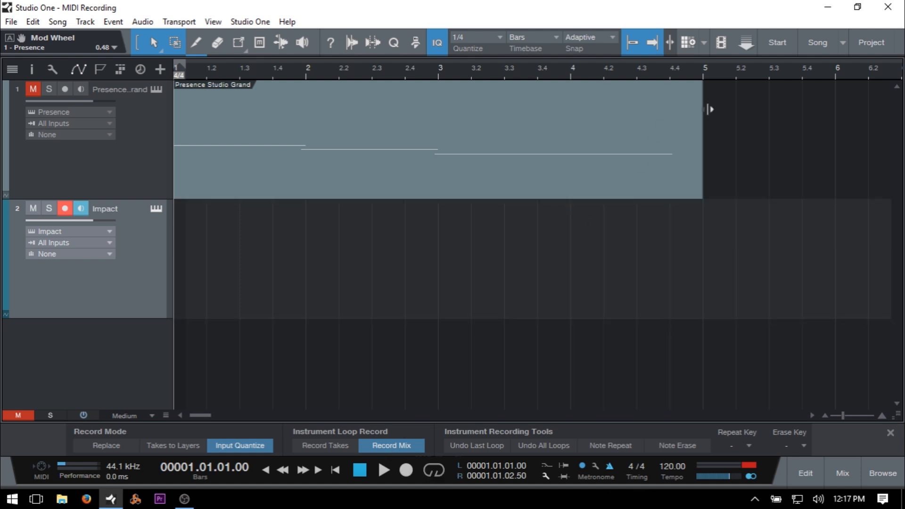
Set an active loop from bar 1 to bar 5 and loop-record drum hits on the Impact track in Record Mix mode.
{"action": "left_click", "coordinate": [703, 70], "text": "alt"}
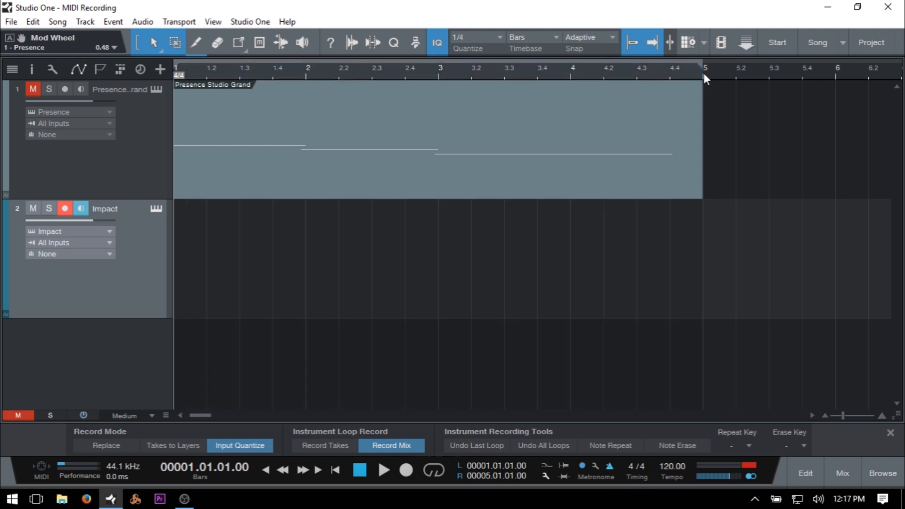
{"action": "key", "text": "KP_Divide"}
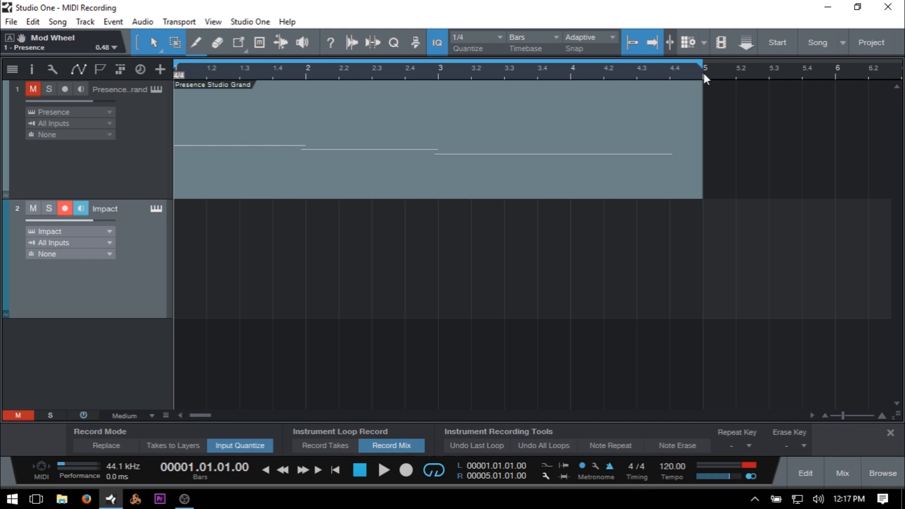
{"action": "key", "text": "KP_Multiply"}
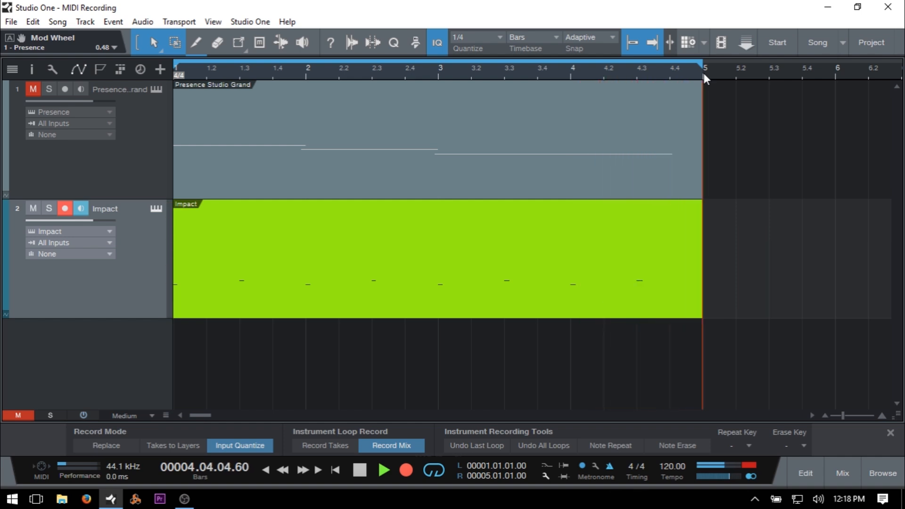
{"action": "key", "text": "space"}
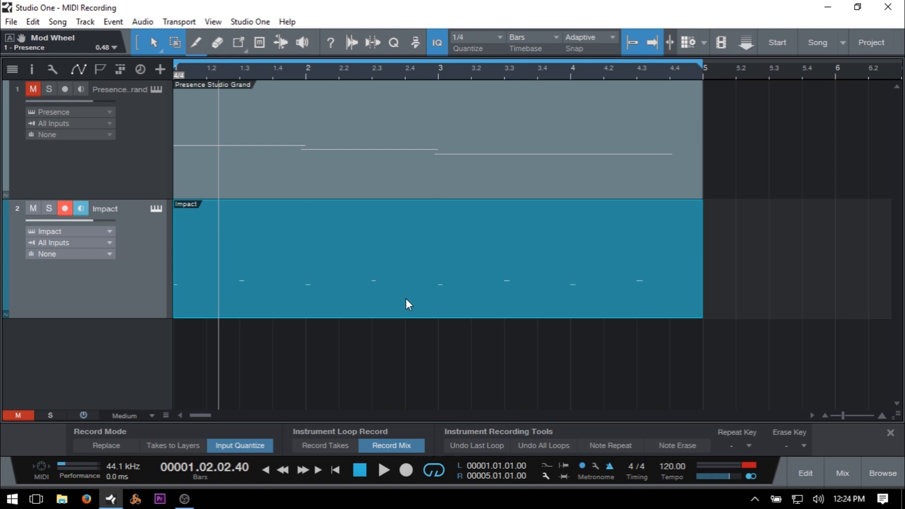
Delete the recorded Impact part and return the playhead to the song start.
{"action": "key", "text": "Delete"}
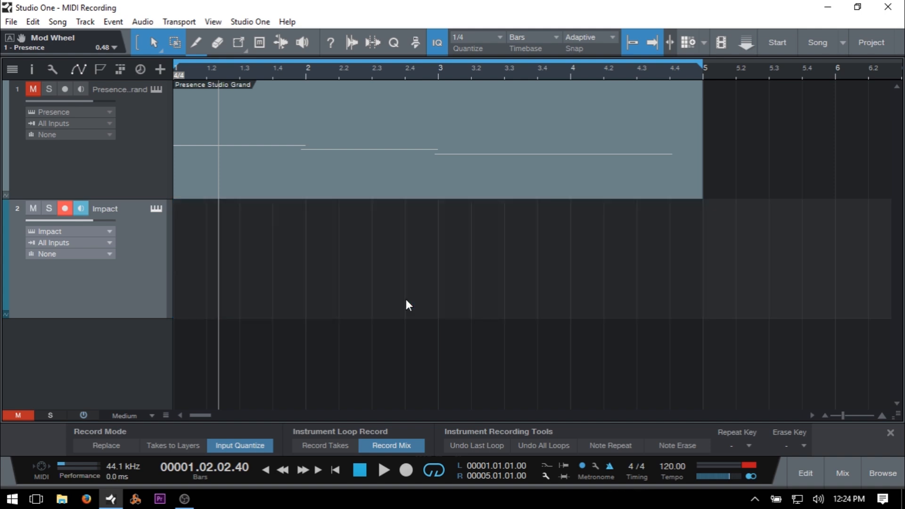
{"action": "key", "text": "Home"}
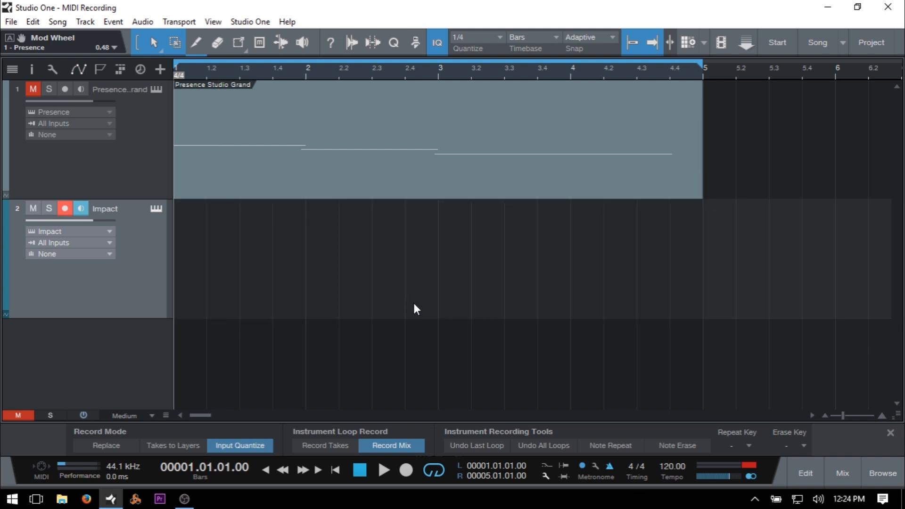
Switch instrument loop recording to Record Takes and record two drum takes on the Impact track over the loop.
{"action": "left_click", "coordinate": [321, 445]}
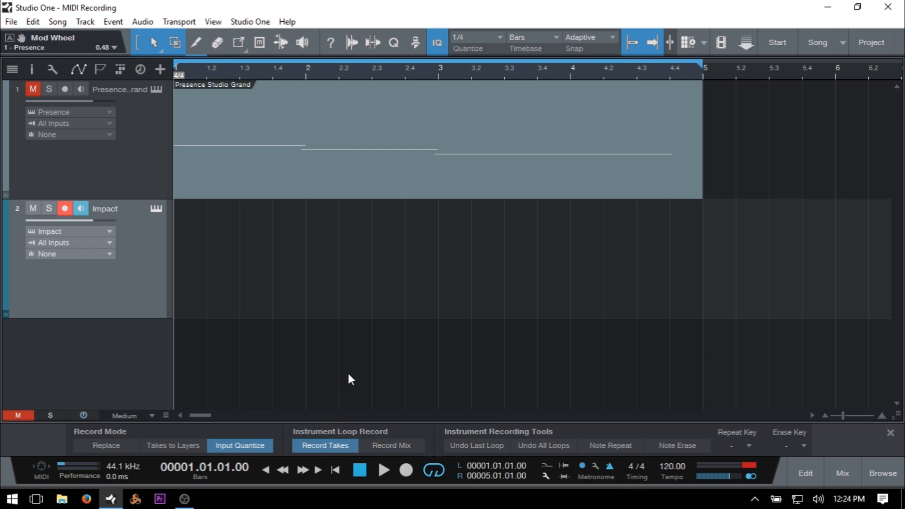
{"action": "key", "text": "KP_Multiply"}
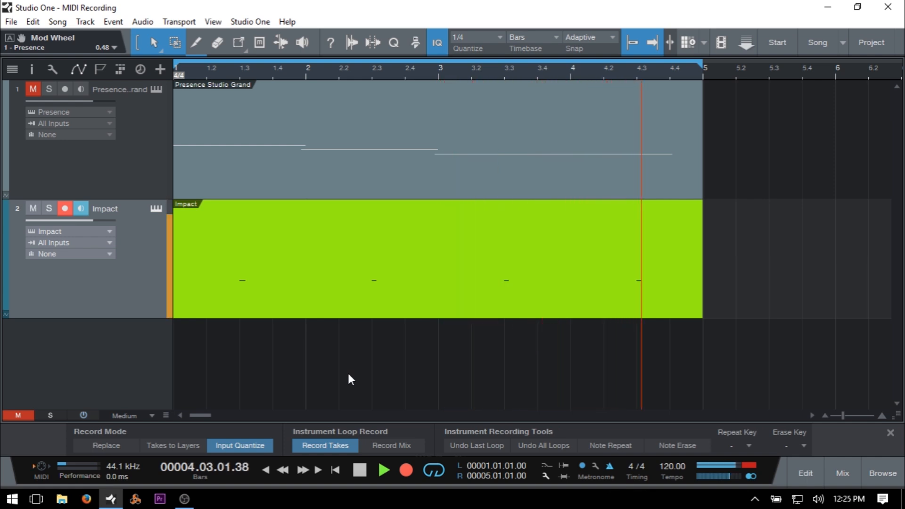
{"action": "key", "text": "space"}
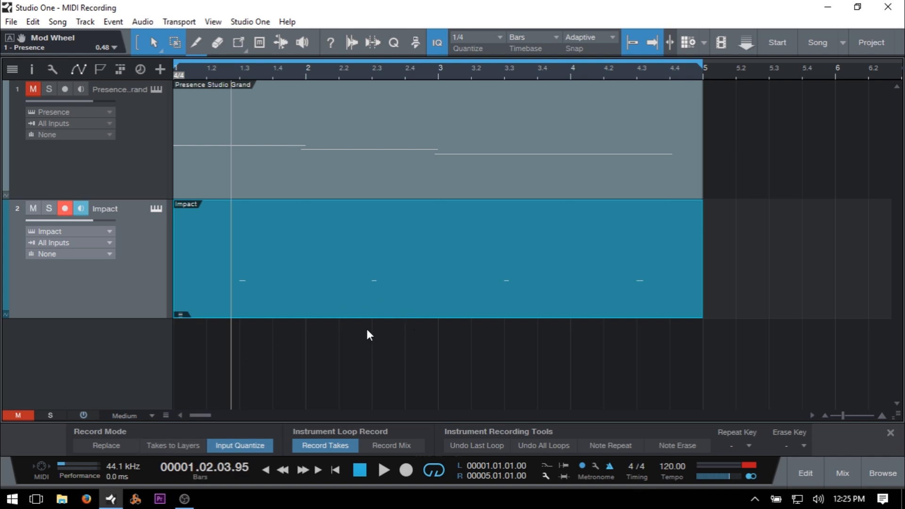
Play back Take 2 of the Impact part, switch the part to Take 1 during playback, and stop.
{"action": "left_click", "coordinate": [181, 315]}
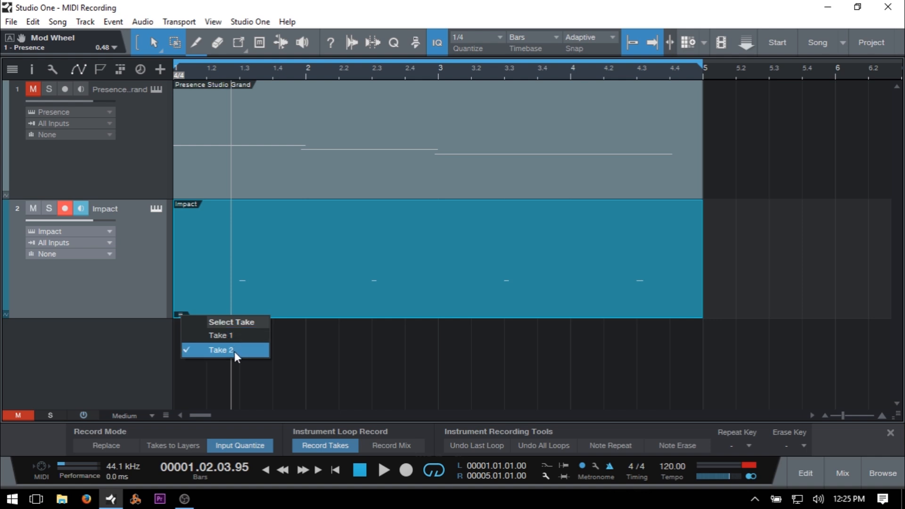
{"action": "left_click", "coordinate": [352, 352]}
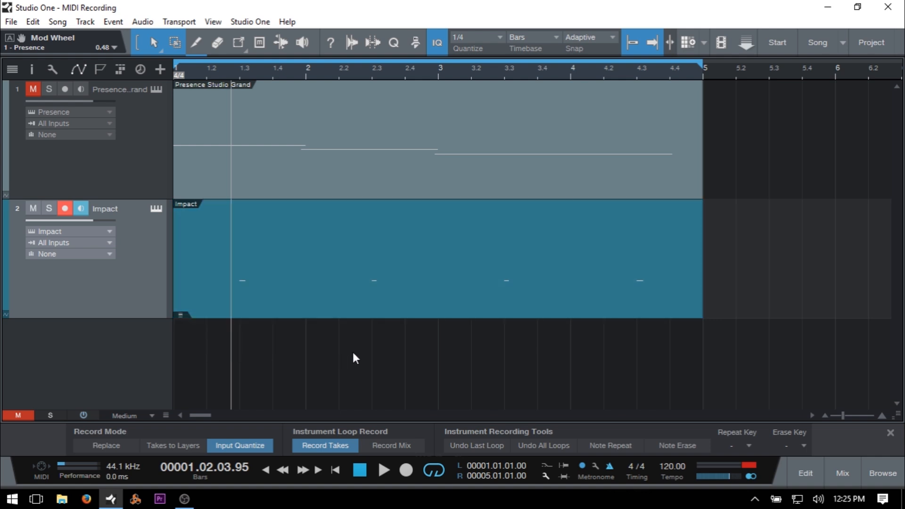
{"action": "key", "text": "space"}
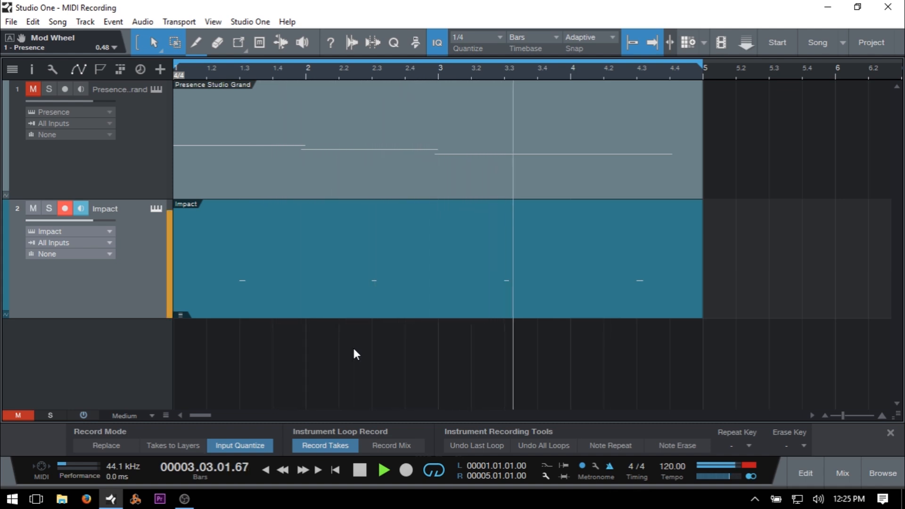
{"action": "left_click", "coordinate": [182, 315]}
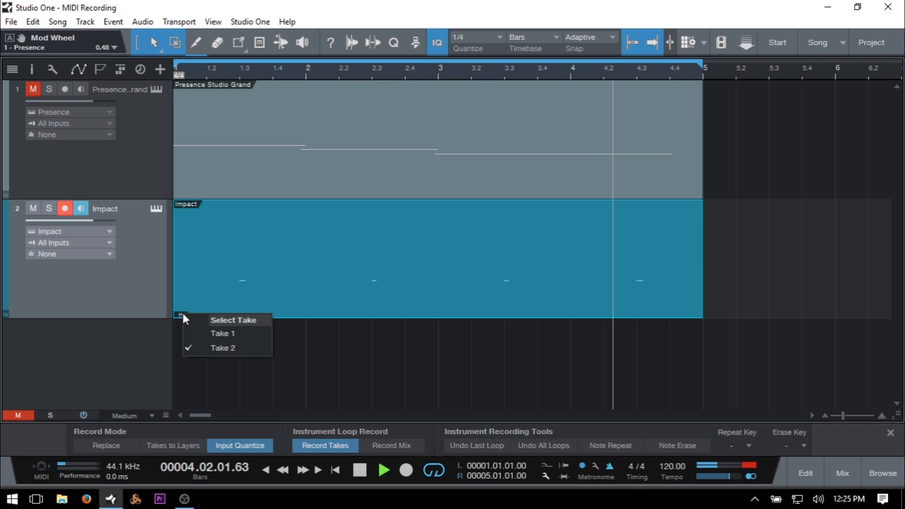
{"action": "left_click", "coordinate": [208, 332]}
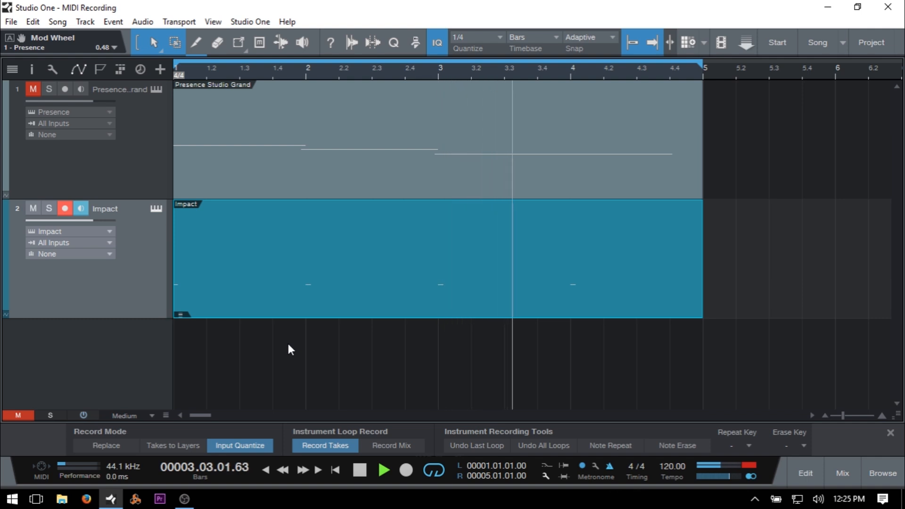
{"action": "key", "text": "space"}
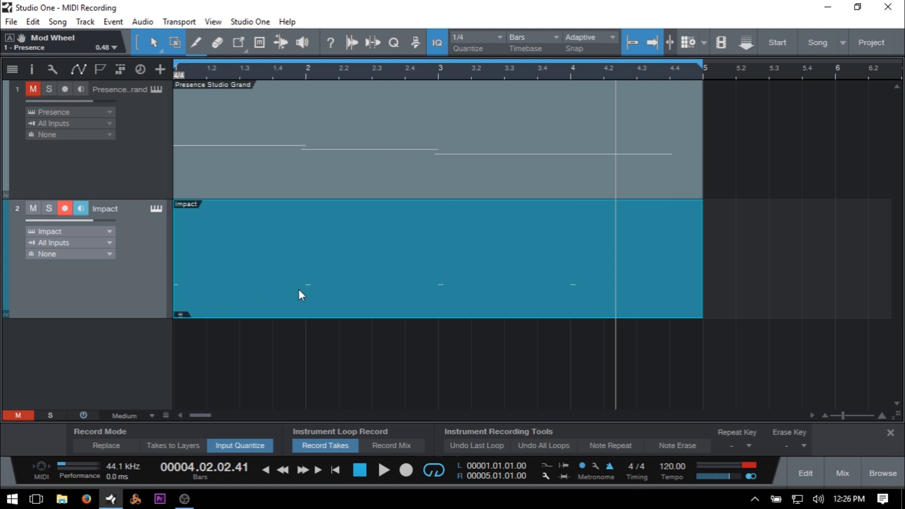
Unpack the takes of the Impact part to new layers.
{"action": "right_click", "coordinate": [390, 289]}
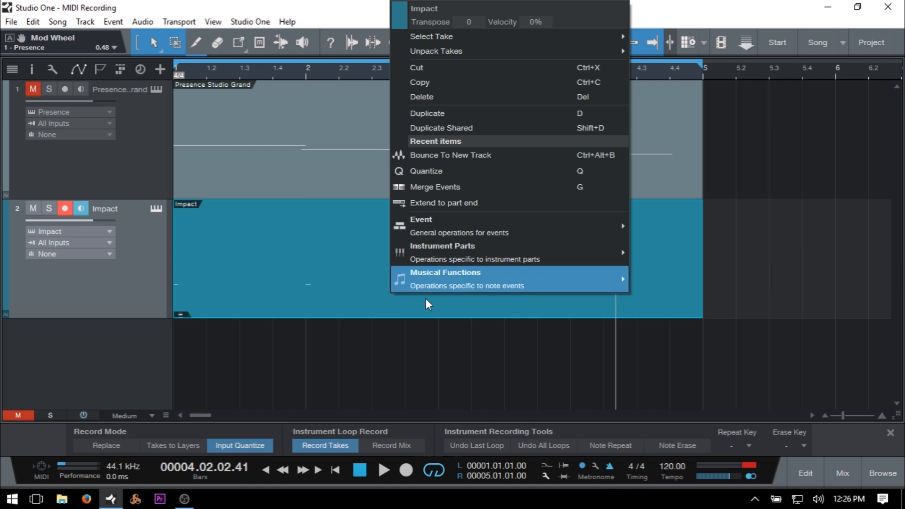
{"action": "mouse_move", "coordinate": [480, 219]}
{"action": "mouse_move", "coordinate": [463, 53]}
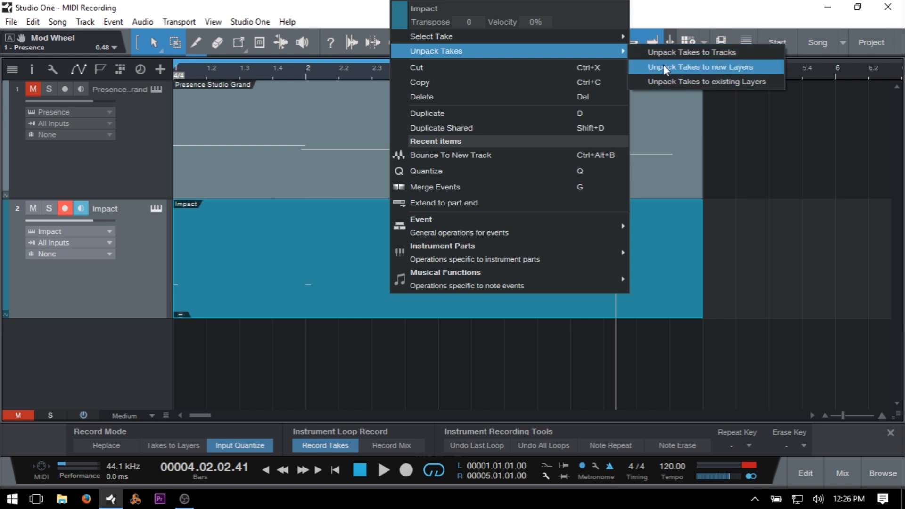
{"action": "left_click", "coordinate": [698, 68]}
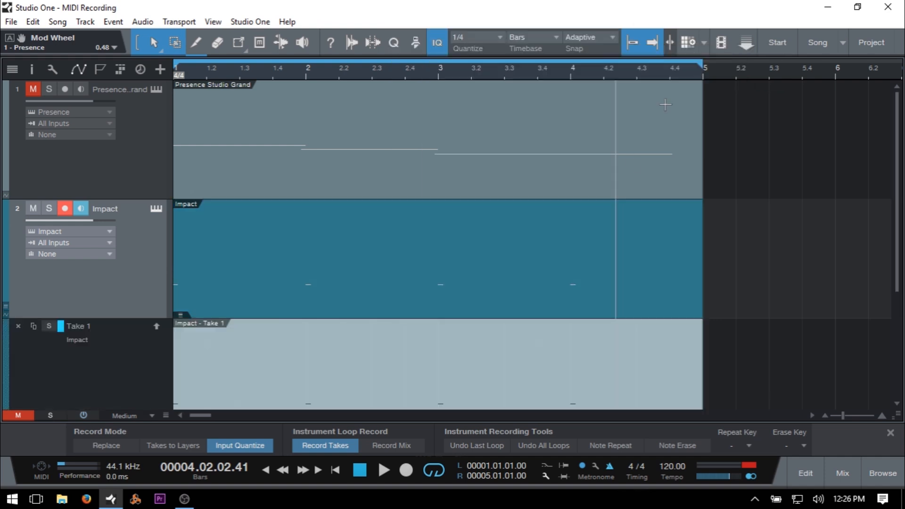
{"action": "scroll", "coordinate": [624, 164], "scroll_direction": "down", "scroll_amount": 5}
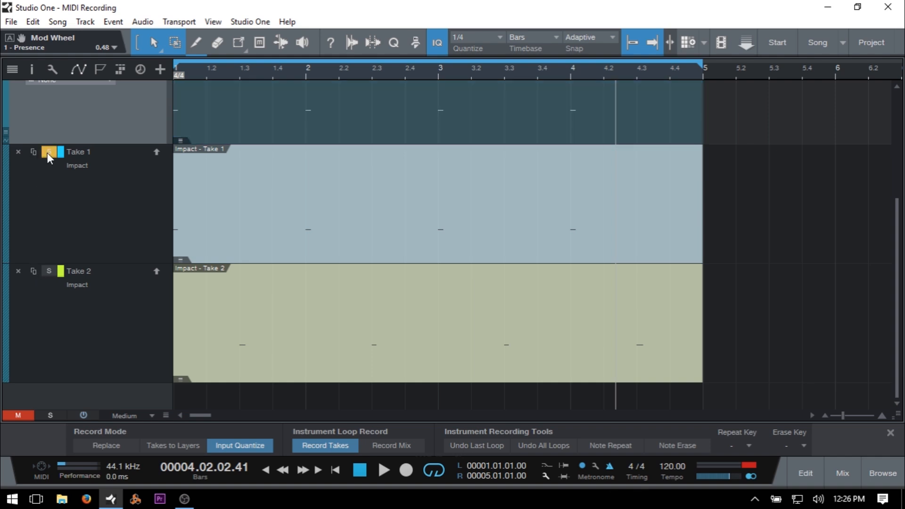
Show the colour choices and the name editing of the Take 1 layer.
{"action": "left_click", "coordinate": [61, 152]}
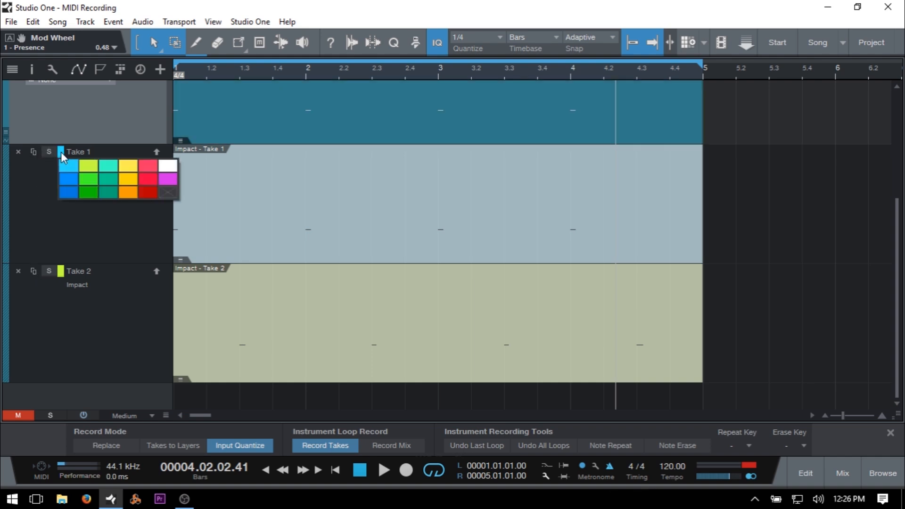
{"action": "left_click", "coordinate": [43, 197]}
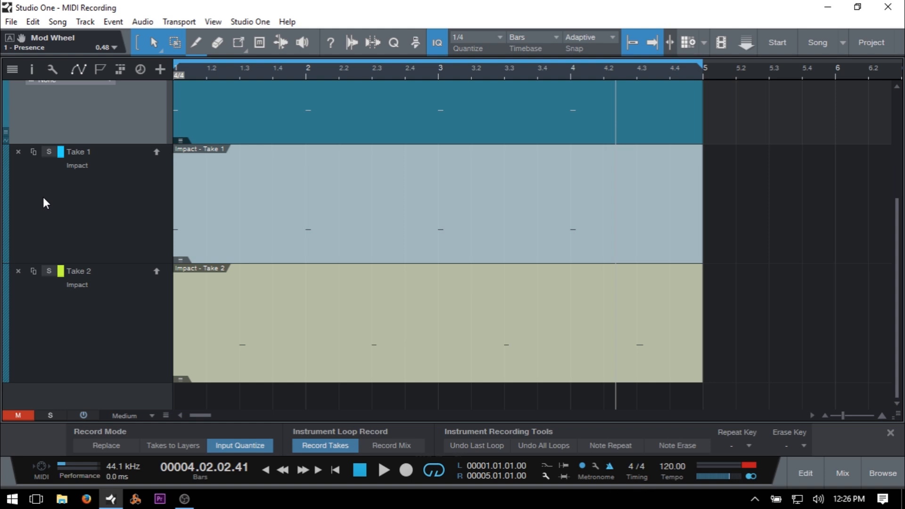
{"action": "double_click", "coordinate": [76, 152]}
{"action": "left_click", "coordinate": [64, 230]}
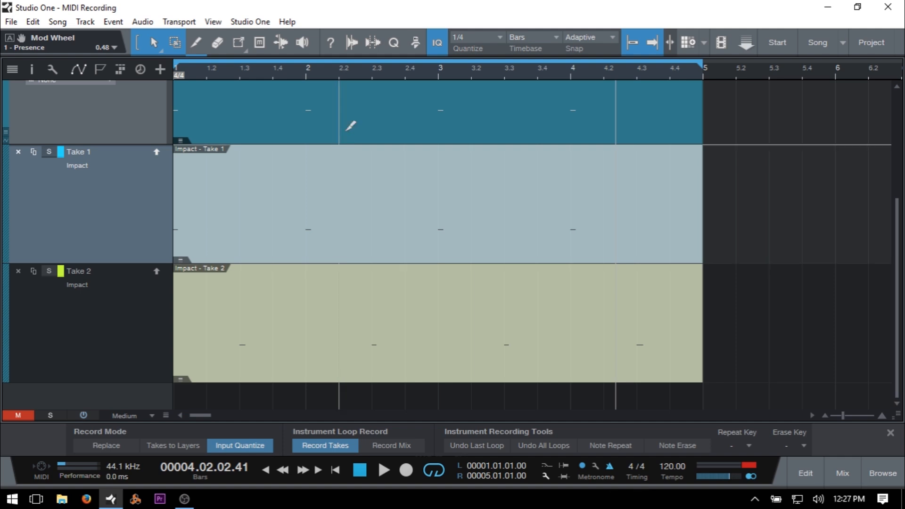
Undo the unpacking to layers and unpack the Impact takes to separate tracks instead.
{"action": "key", "text": "ctrl+z"}
{"action": "right_click", "coordinate": [253, 284]}
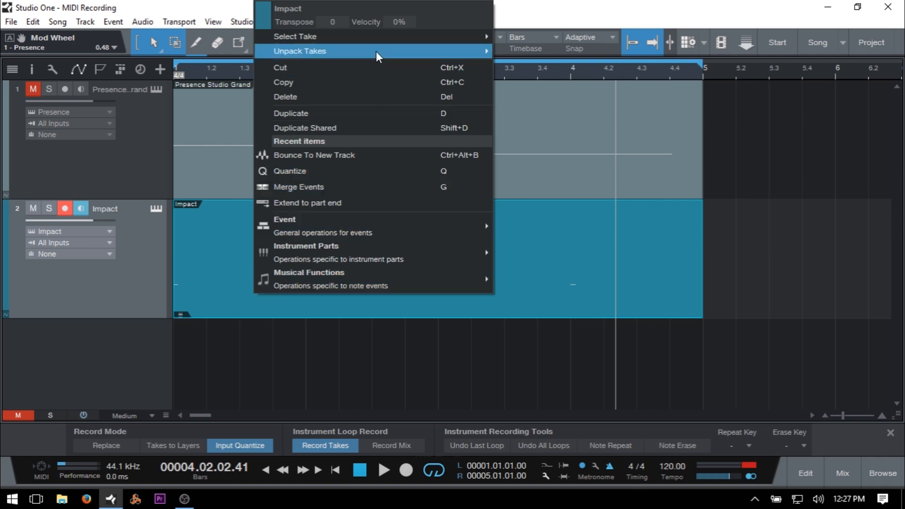
{"action": "mouse_move", "coordinate": [379, 50]}
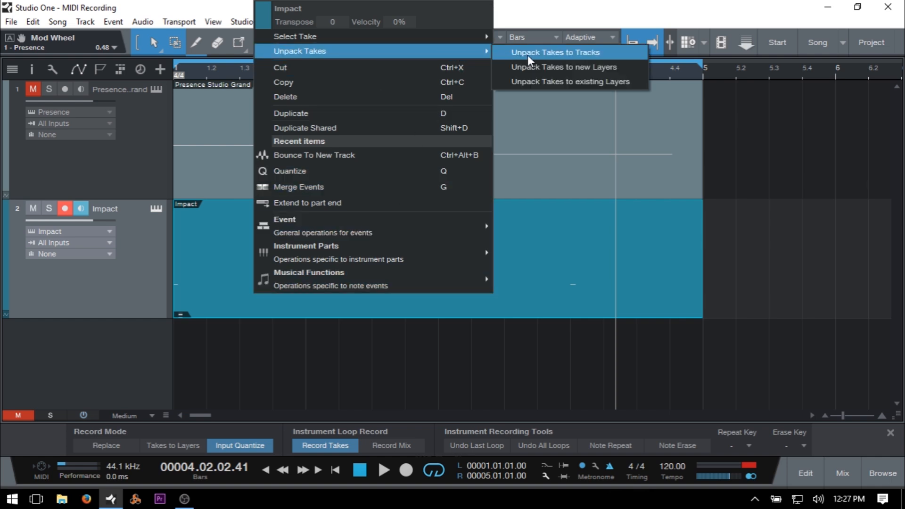
{"action": "left_click", "coordinate": [573, 55]}
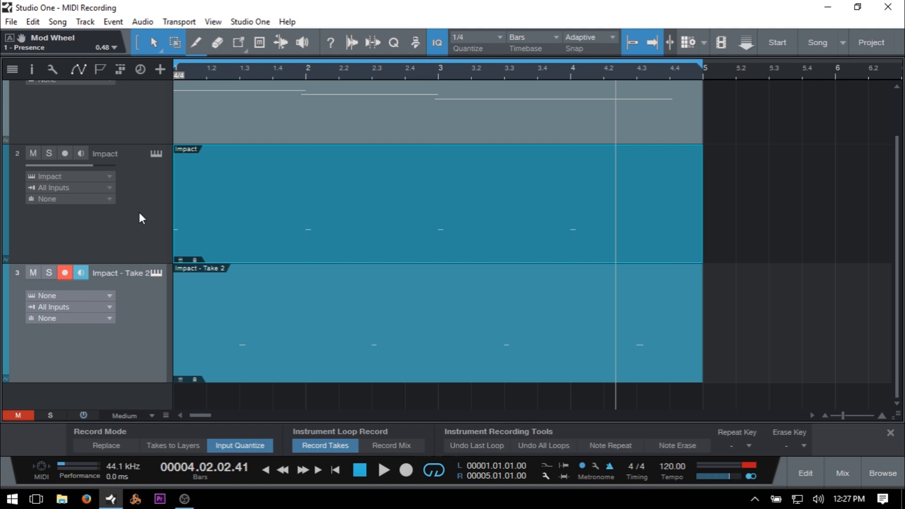
Play the unpacked Impact tracks from the song start while trying monitoring on the Impact track, and stop with the Take 2 track selected.
{"action": "key", "text": "Home"}
{"action": "key", "text": "space"}
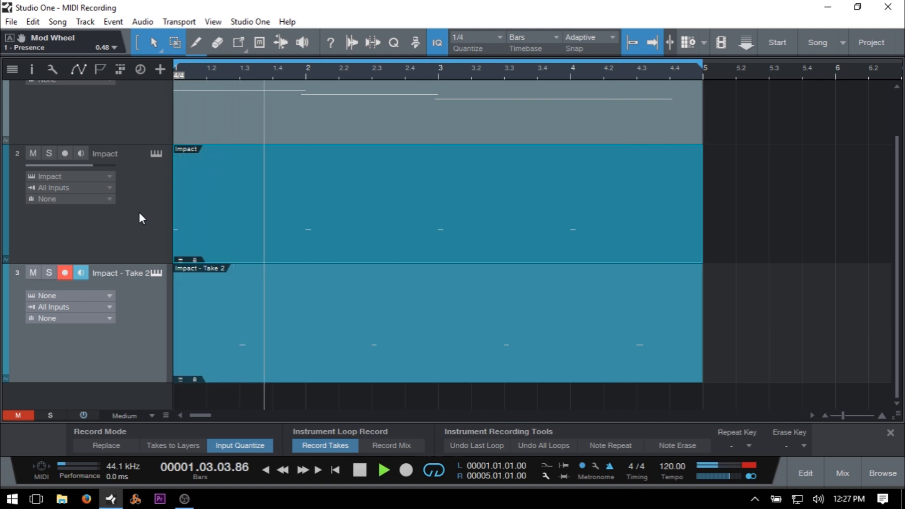
{"action": "left_click", "coordinate": [81, 154]}
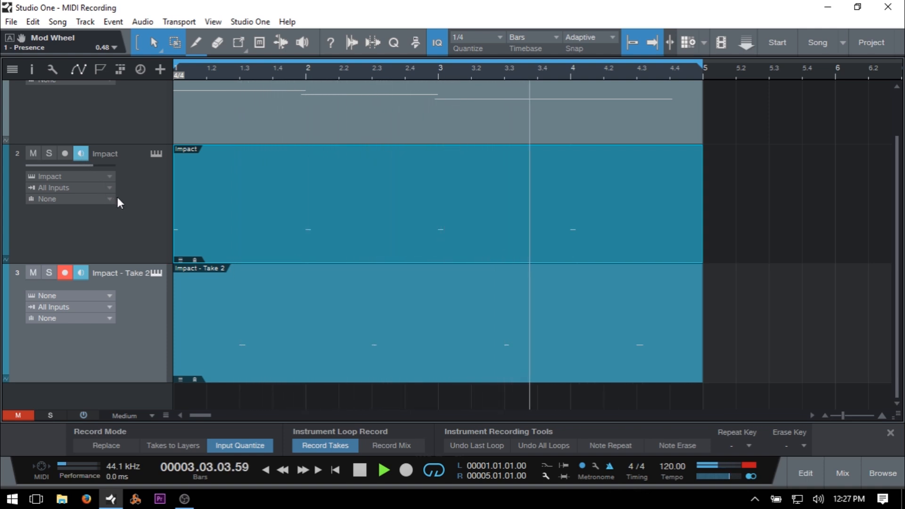
{"action": "left_click", "coordinate": [143, 217]}
{"action": "left_click", "coordinate": [130, 322]}
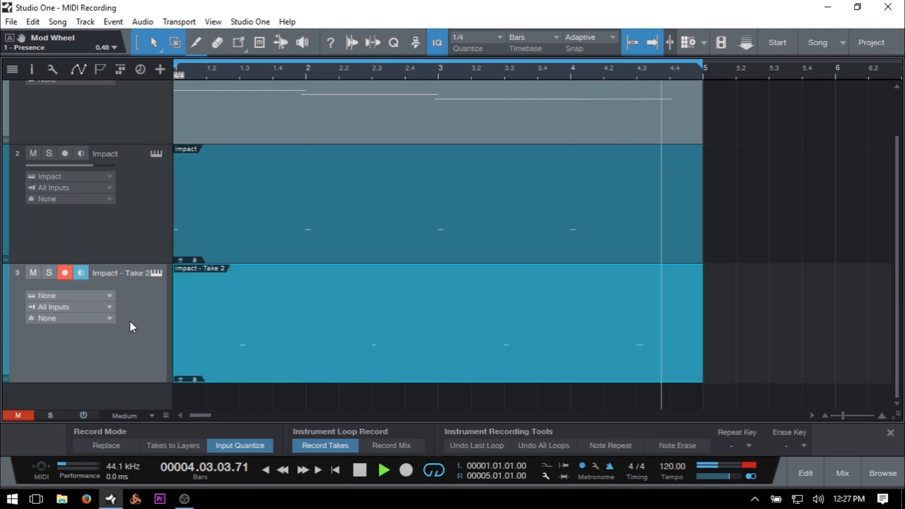
{"action": "key", "text": "space"}
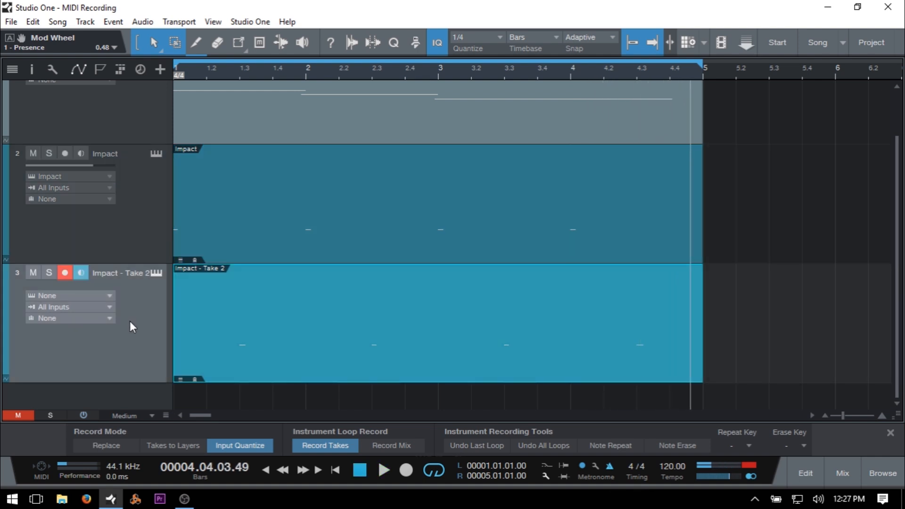
Assign the Impact instrument to the Impact - Take 2 track and check the playback.
{"action": "left_click", "coordinate": [107, 294]}
{"action": "left_click", "coordinate": [88, 323]}
{"action": "key", "text": "space"}
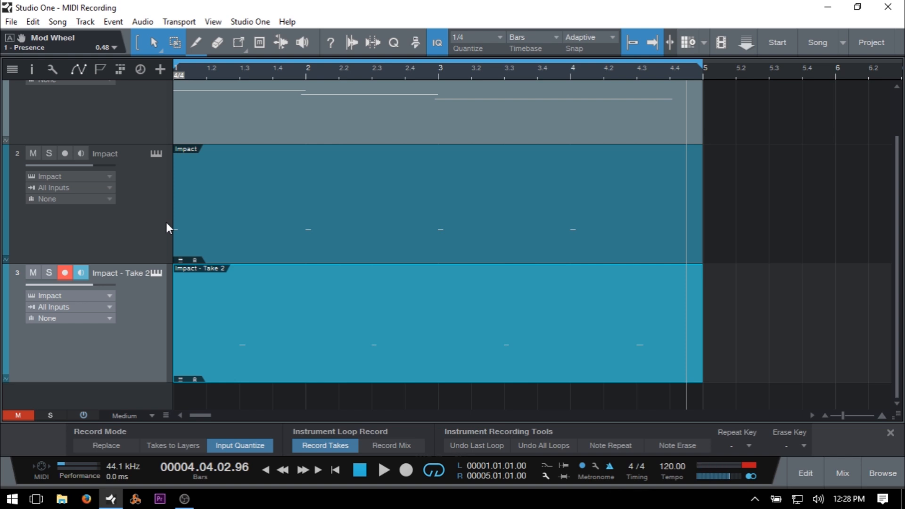
Undo the unpacking of the takes to tracks and delete the Impact part.
{"action": "key", "text": "ctrl+z"}
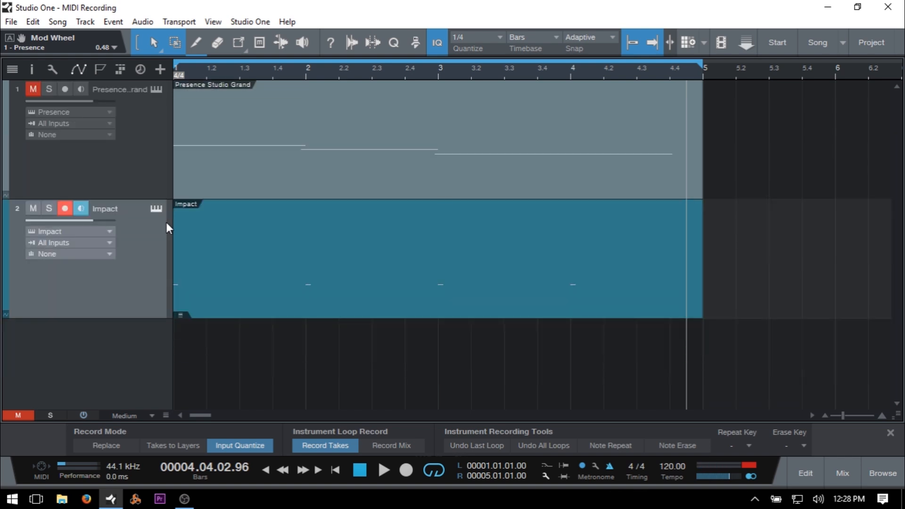
{"action": "left_click", "coordinate": [388, 269]}
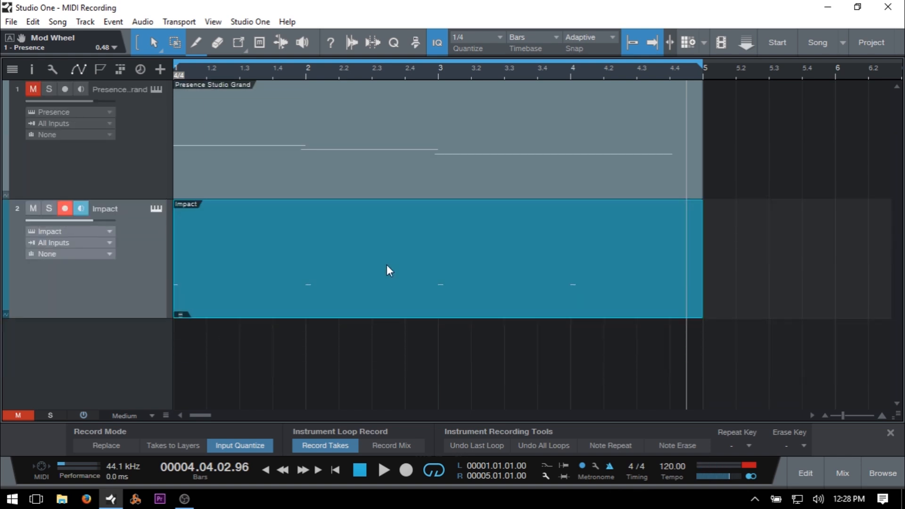
{"action": "key", "text": "Delete"}
Loop-record two takes on the Impact track from the song start with Record Takes and Takes to Layers enabled.
{"action": "key", "text": "Home"}
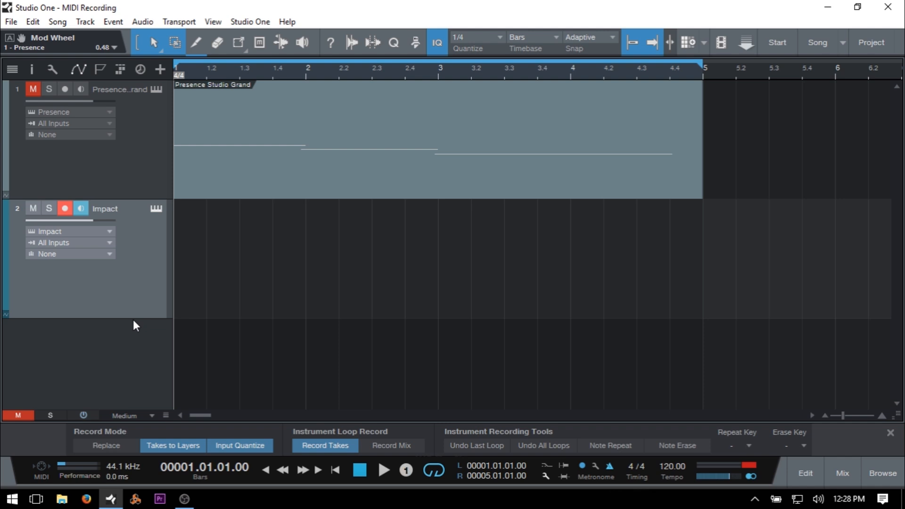
{"action": "key", "text": "KP_Multiply"}
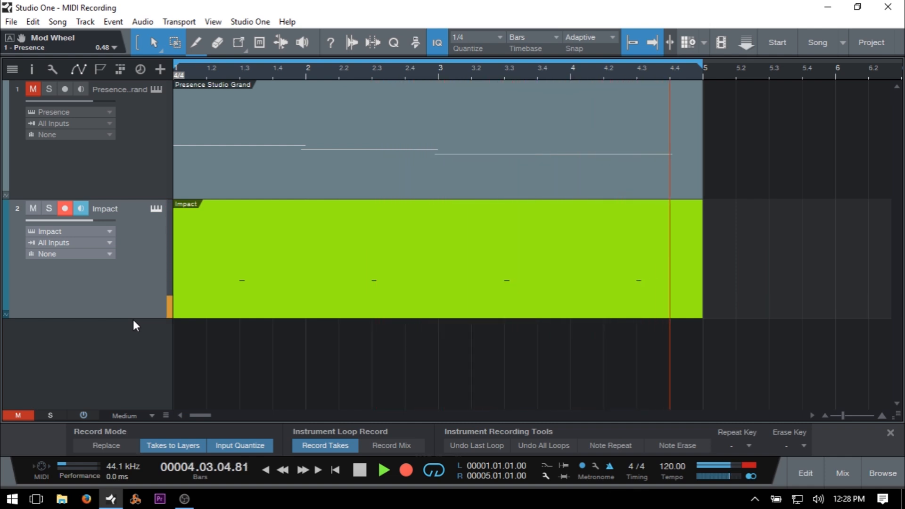
{"action": "key", "text": "space"}
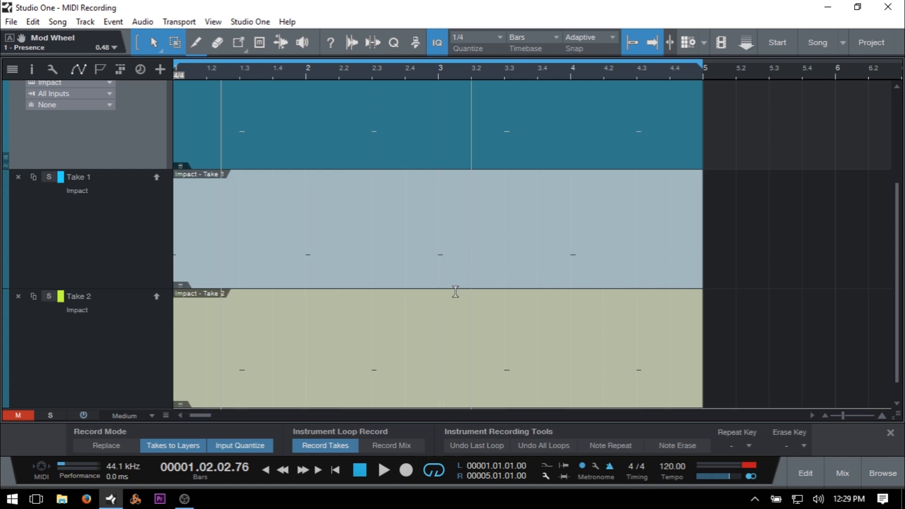
Remove the Take 2 and Take 1 layers and delete the remaining Impact part.
{"action": "left_click", "coordinate": [20, 297]}
{"action": "left_click", "coordinate": [19, 272]}
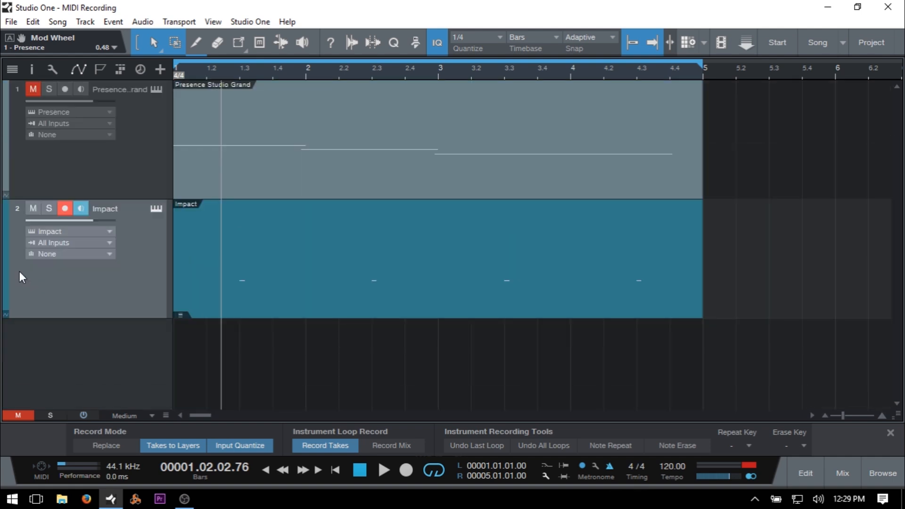
{"action": "left_click", "coordinate": [423, 283]}
{"action": "key", "text": "Delete"}
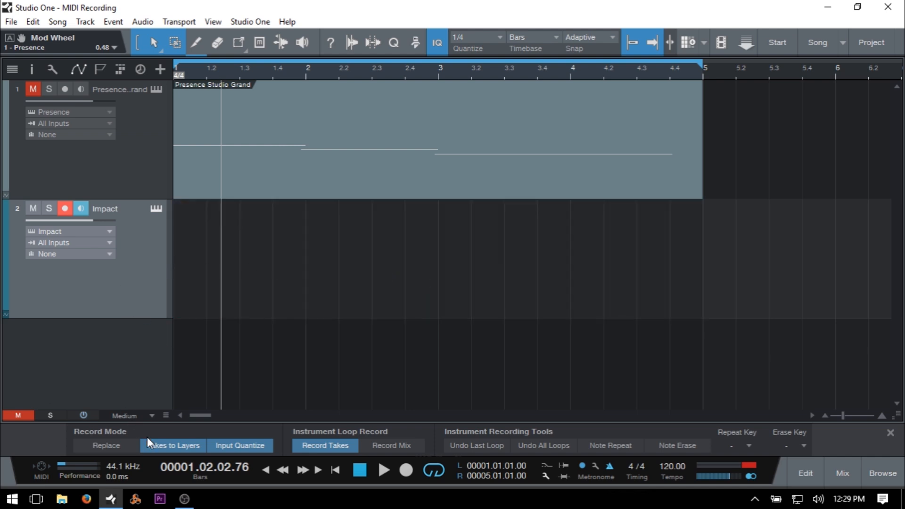
Disable Takes to Layers, switch loop recording to Record Mix, and record drum notes on the Impact track from the song start.
{"action": "left_click", "coordinate": [171, 446]}
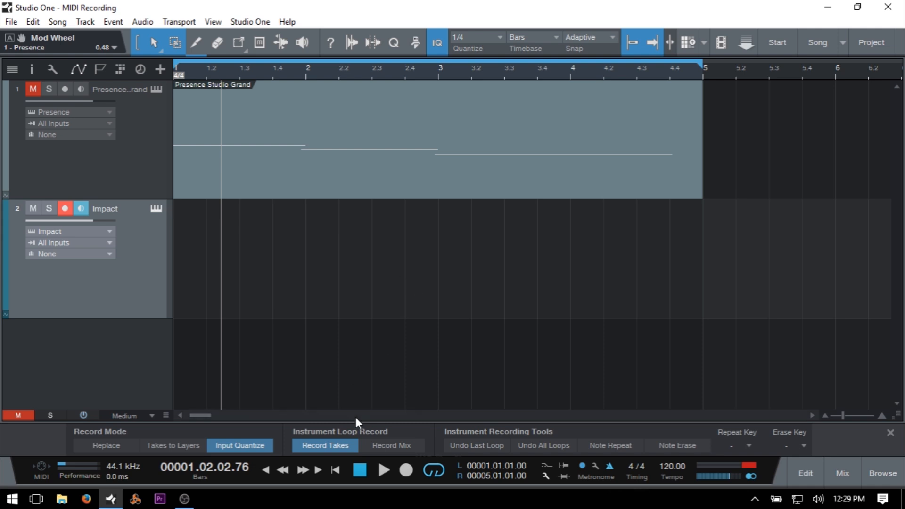
{"action": "left_click", "coordinate": [395, 447]}
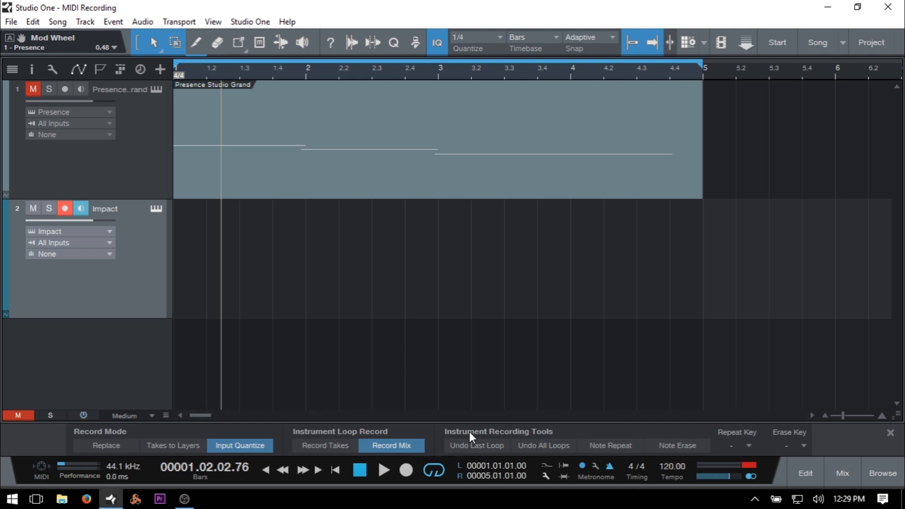
{"action": "key", "text": "comma"}
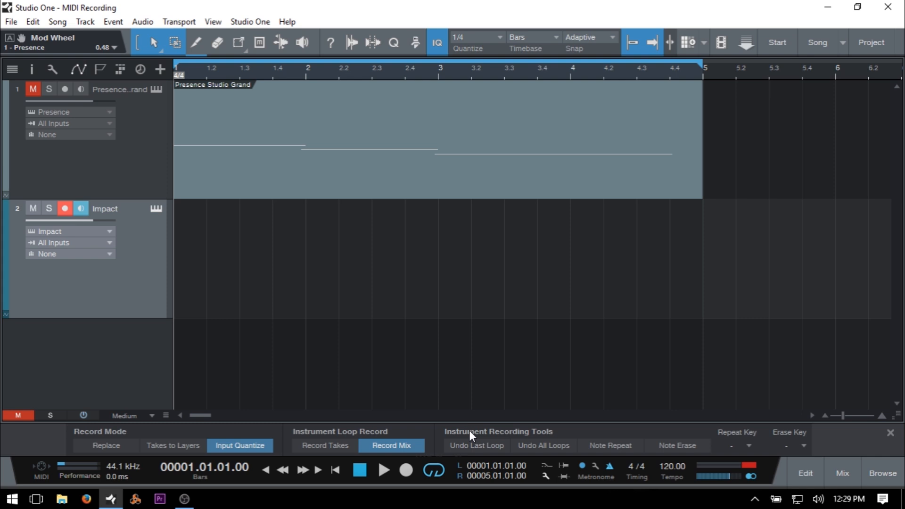
{"action": "key", "text": "KP_Multiply"}
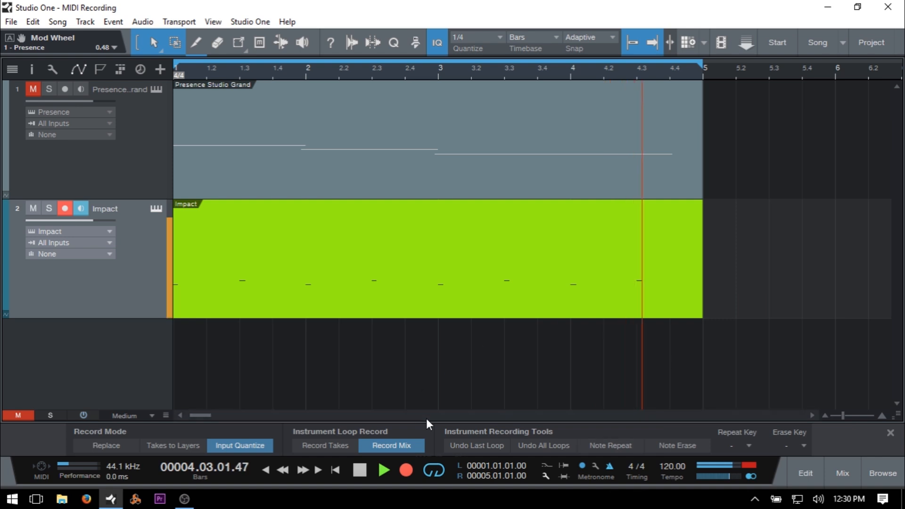
Undo the last recorded loop, remove all recorded loops while still recording, and stop the recording.
{"action": "left_click", "coordinate": [473, 447]}
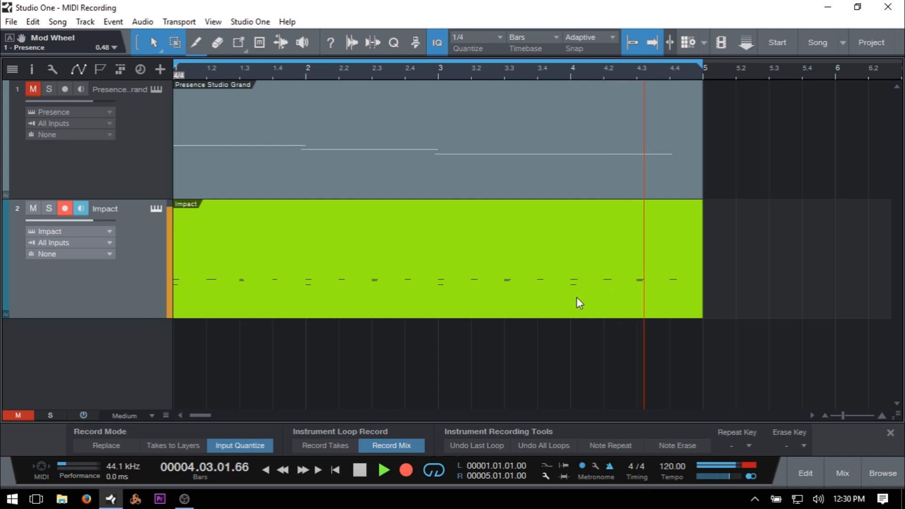
{"action": "left_click", "coordinate": [548, 445]}
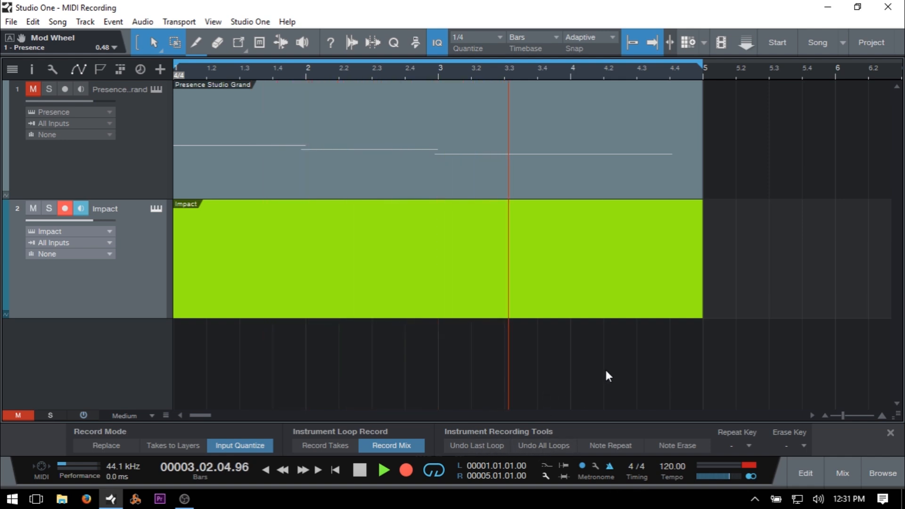
{"action": "key", "text": "space"}
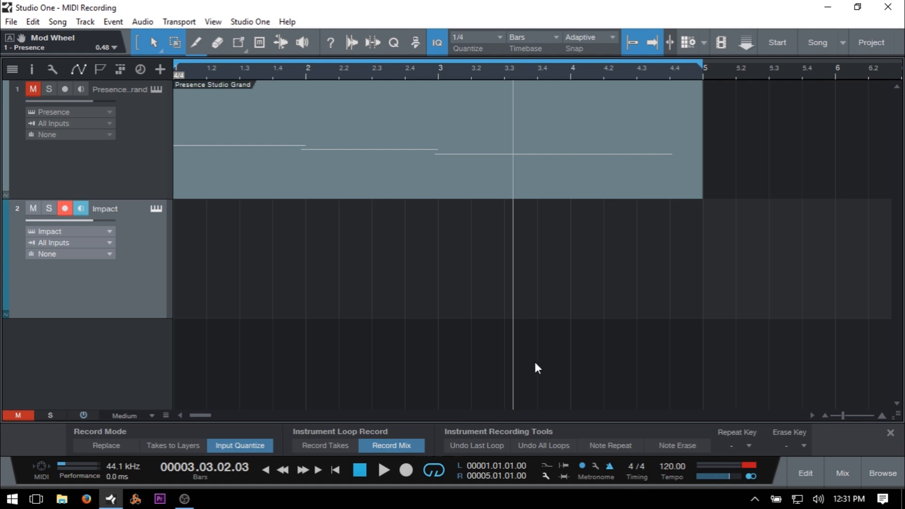
Enable Note Repeat with a 1/16 quantize value and record a repeated Closed HH pattern on the Impact track.
{"action": "left_click", "coordinate": [608, 446]}
{"action": "left_click", "coordinate": [474, 36]}
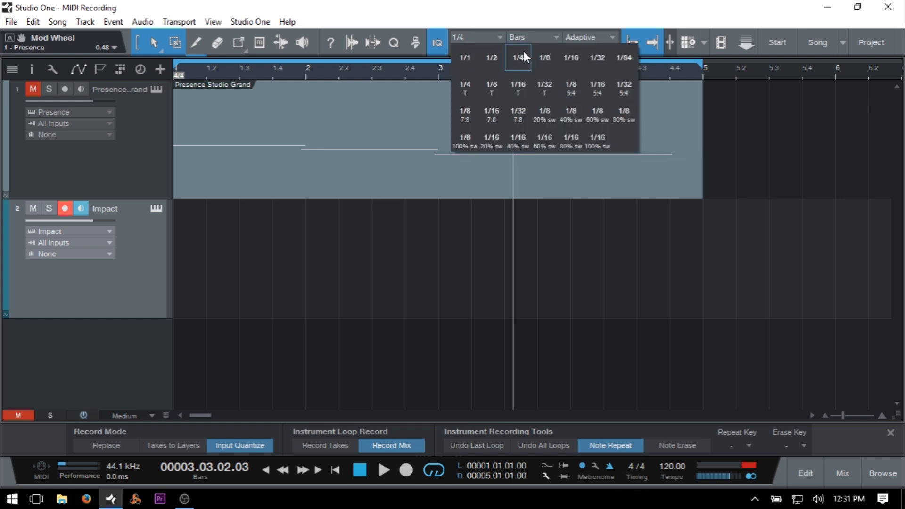
{"action": "left_click", "coordinate": [567, 56]}
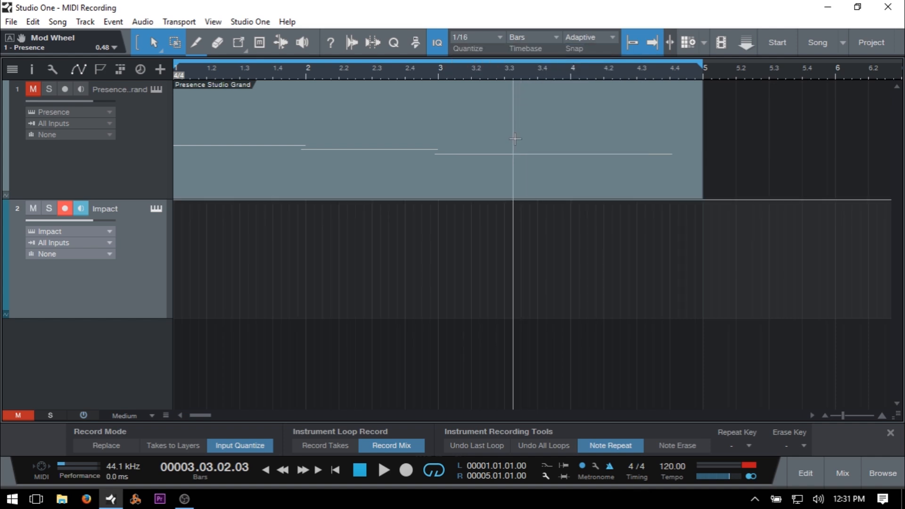
{"action": "key", "text": "space"}
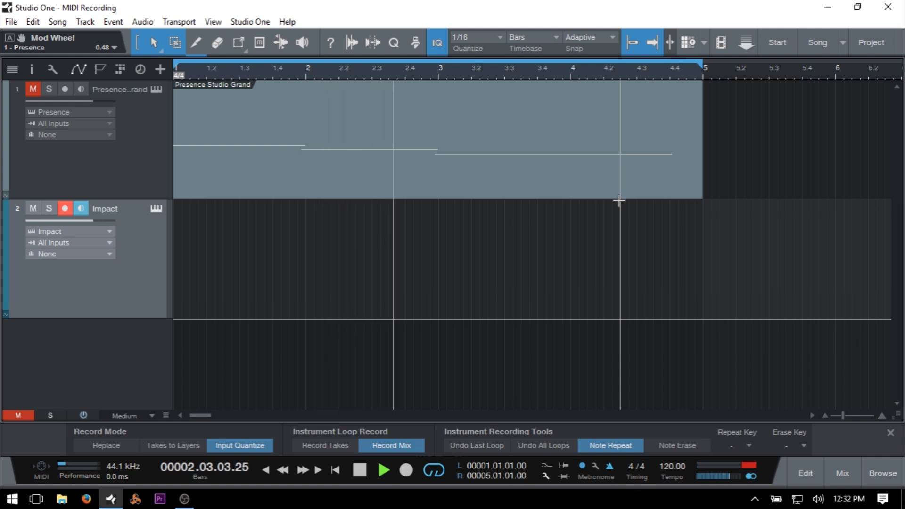
{"action": "key", "text": "KP_Multiply"}
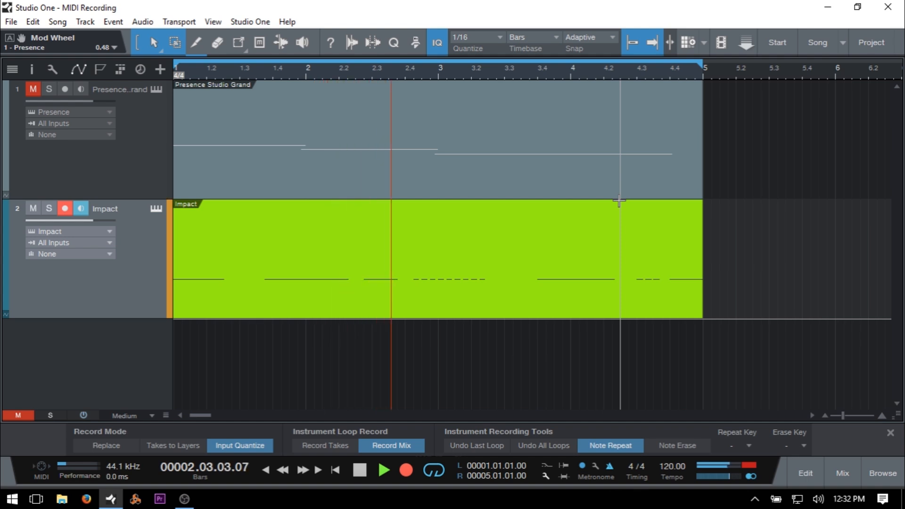
{"action": "key", "text": "space"}
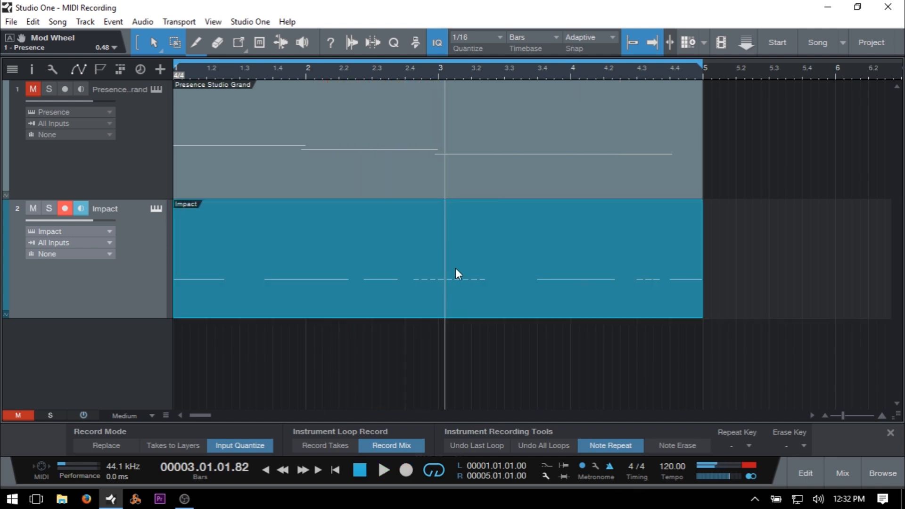
Open the Impact part in the note editor, compare the Closed HH note lengths, and move the note at 2.3 up to Cymbal.
{"action": "double_click", "coordinate": [490, 297]}
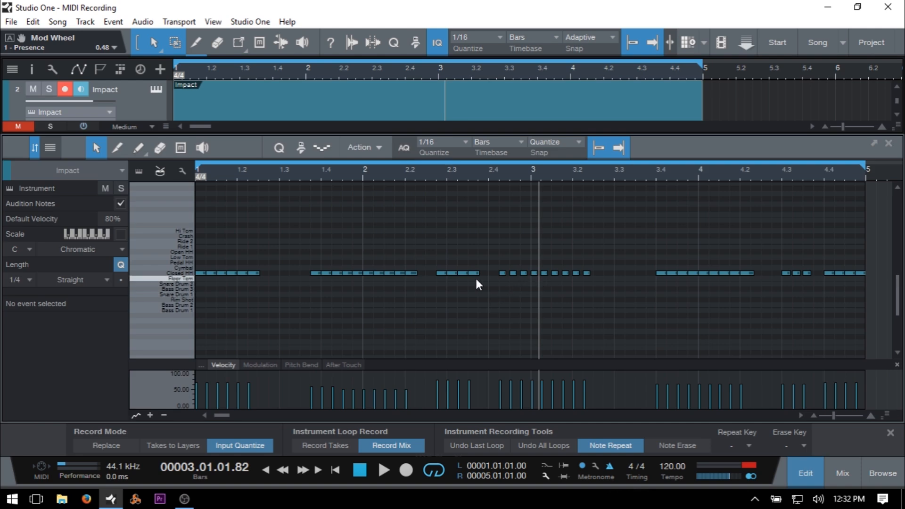
{"action": "mouse_move", "coordinate": [379, 274]}
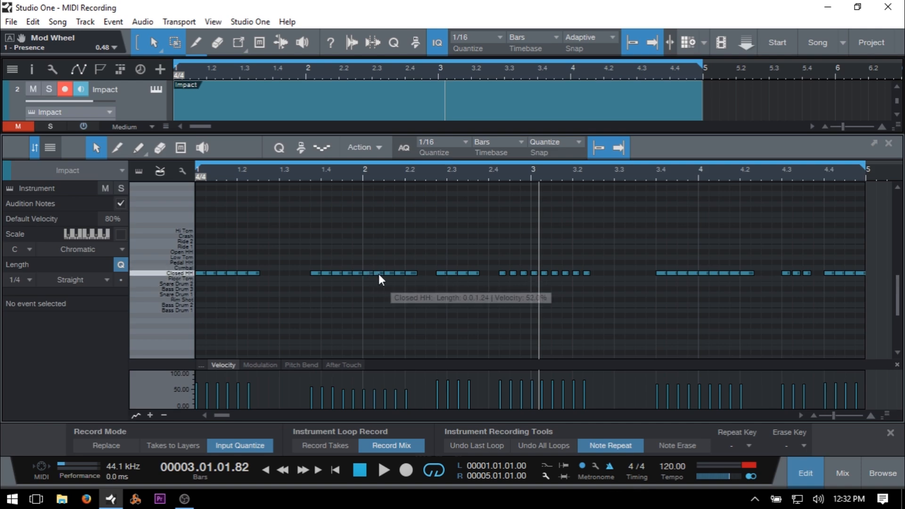
{"action": "mouse_move", "coordinate": [505, 274]}
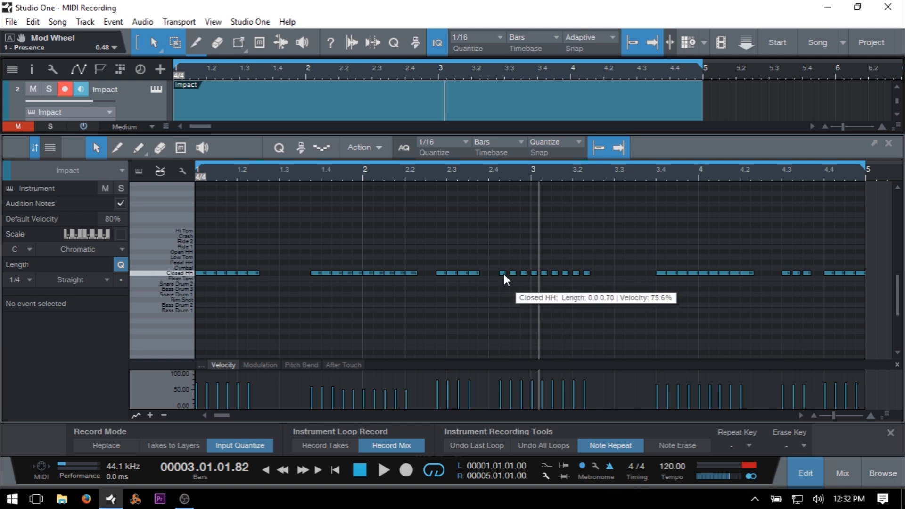
{"action": "mouse_move", "coordinate": [570, 172]}
{"action": "left_mouse_down"}
{"action": "mouse_move", "coordinate": [576, 223]}
{"action": "mouse_move", "coordinate": [580, 185]}
{"action": "left_mouse_up"}
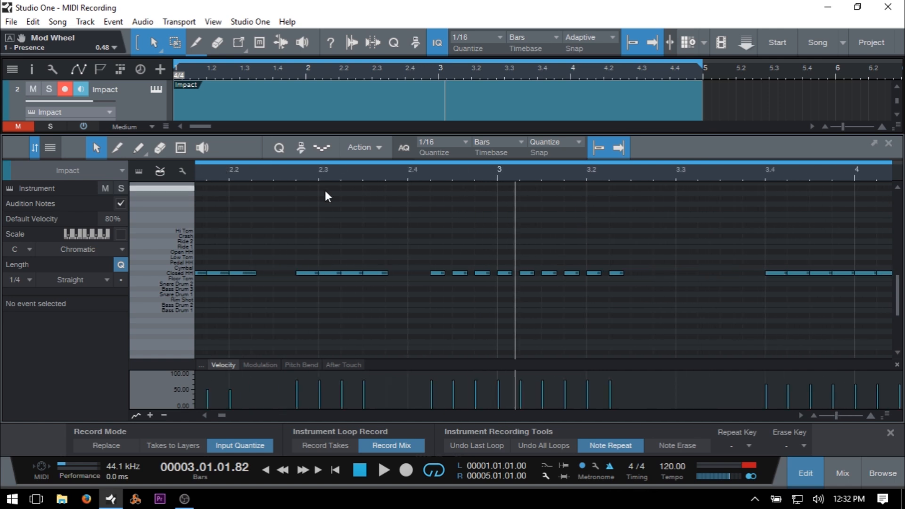
{"action": "left_click_drag", "start_coordinate": [327, 273], "coordinate": [333, 274]}
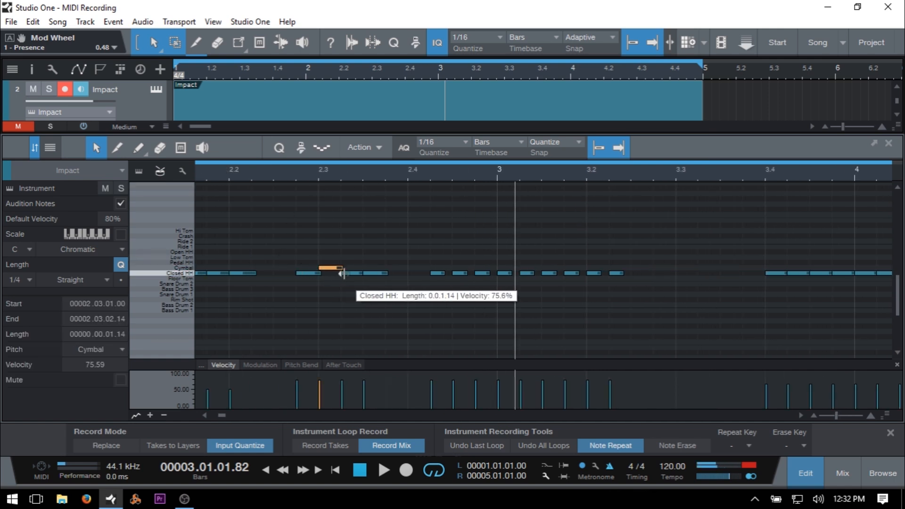
Examine how the end of the Cymbal note overlaps the following Closed HH note against the playback cursor.
{"action": "left_click_drag", "start_coordinate": [341, 175], "coordinate": [334, 216]}
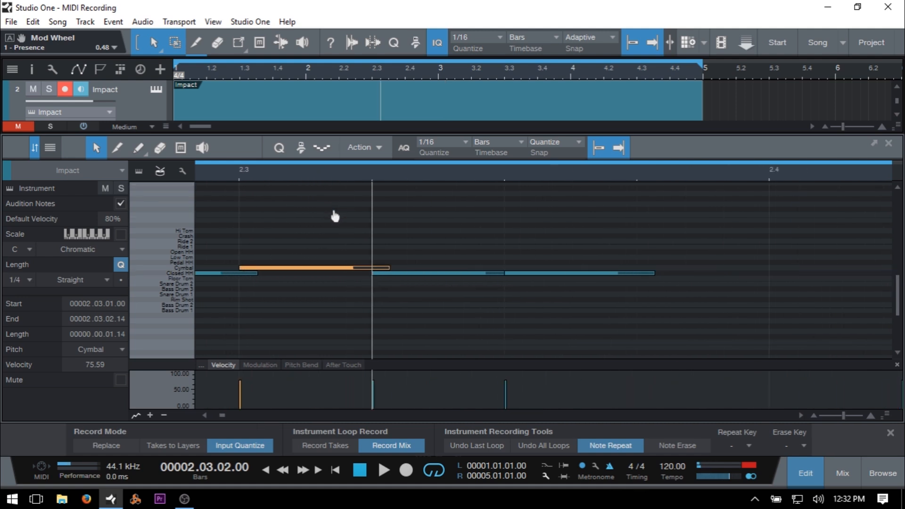
{"action": "left_click", "coordinate": [482, 176]}
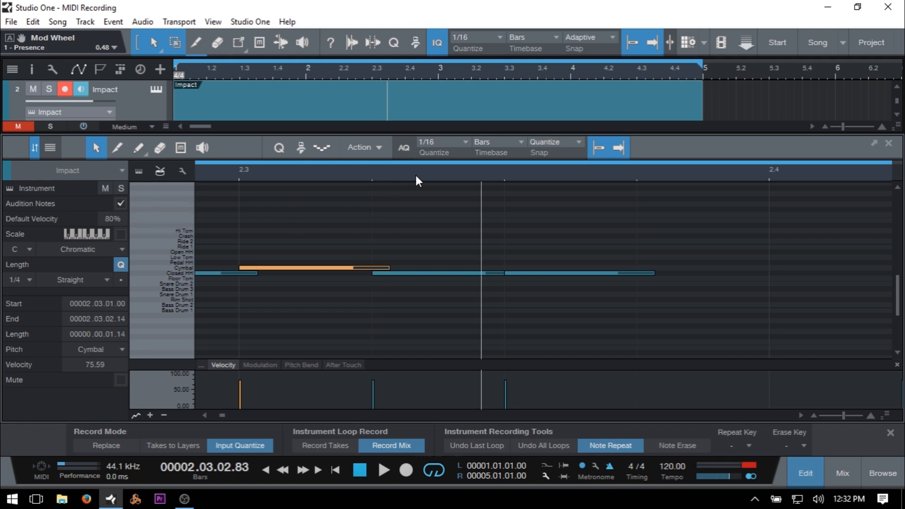
{"action": "left_click_drag", "start_coordinate": [416, 176], "coordinate": [413, 129]}
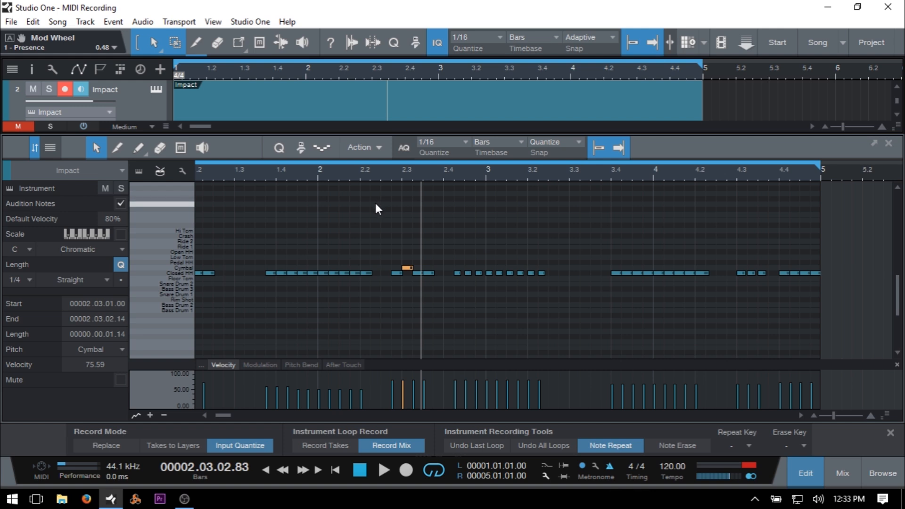
Close the note editor, turn Note Repeat off, and assign F 2 as the Repeat Key.
{"action": "key", "text": "F2"}
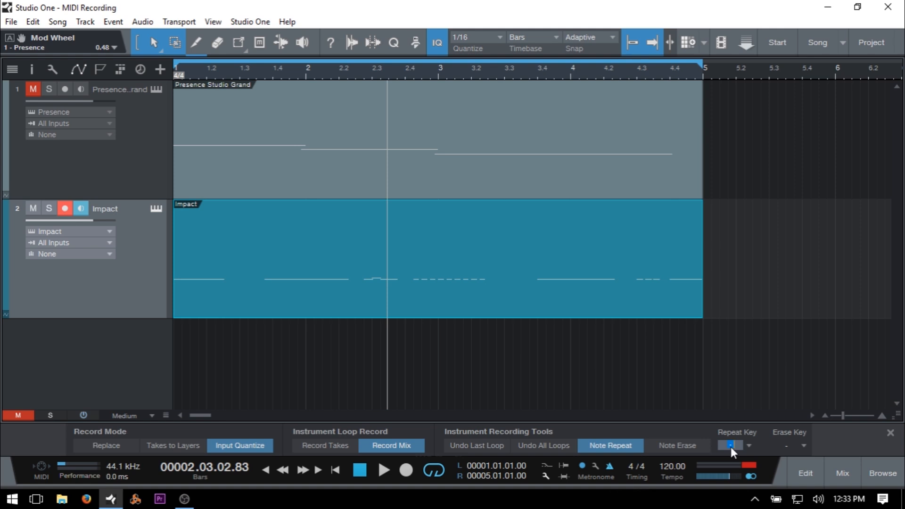
{"action": "left_click", "coordinate": [602, 445]}
{"action": "left_click", "coordinate": [609, 446]}
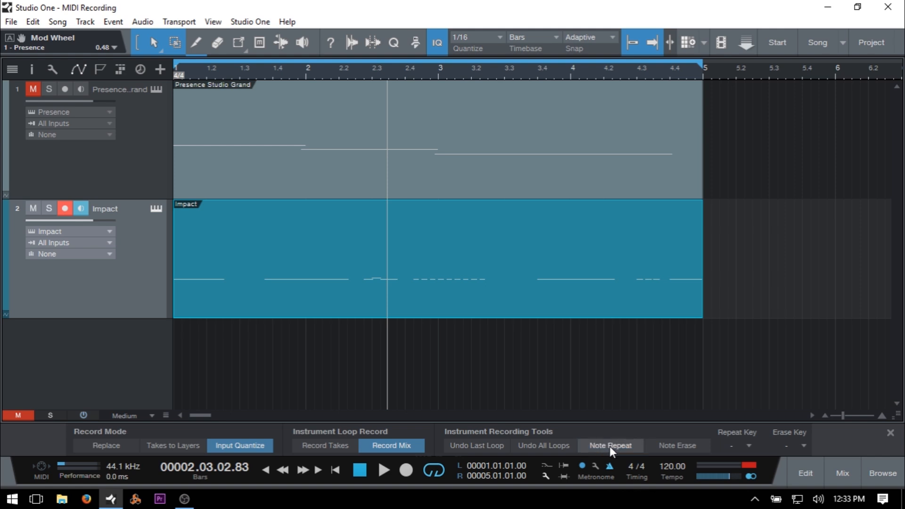
{"action": "left_click", "coordinate": [610, 447]}
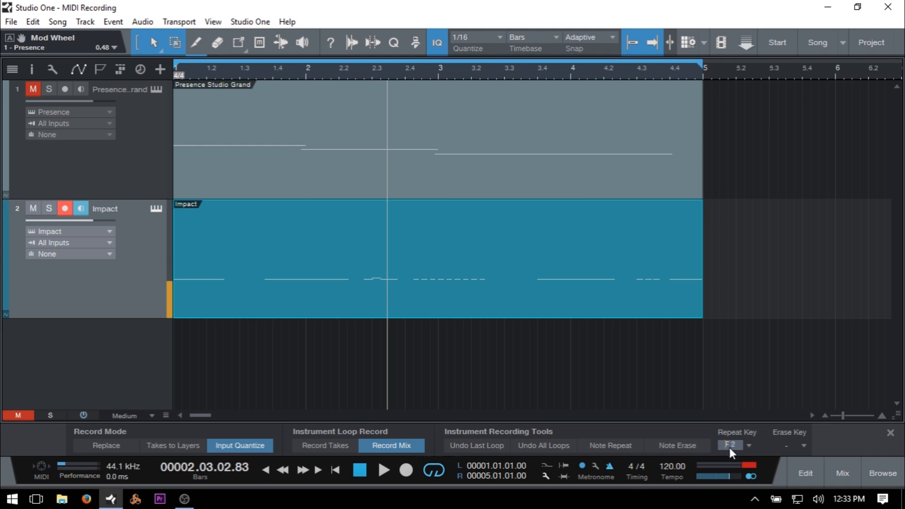
Clear the Repeat Key and assign F 2 as the Erase Key.
{"action": "key", "text": "F2"}
{"action": "key", "text": "F2"}
Replace the Impact part with a new loop recording from the song start and erase recorded notes using the F 2 Erase Key.
{"action": "key", "text": "Home"}
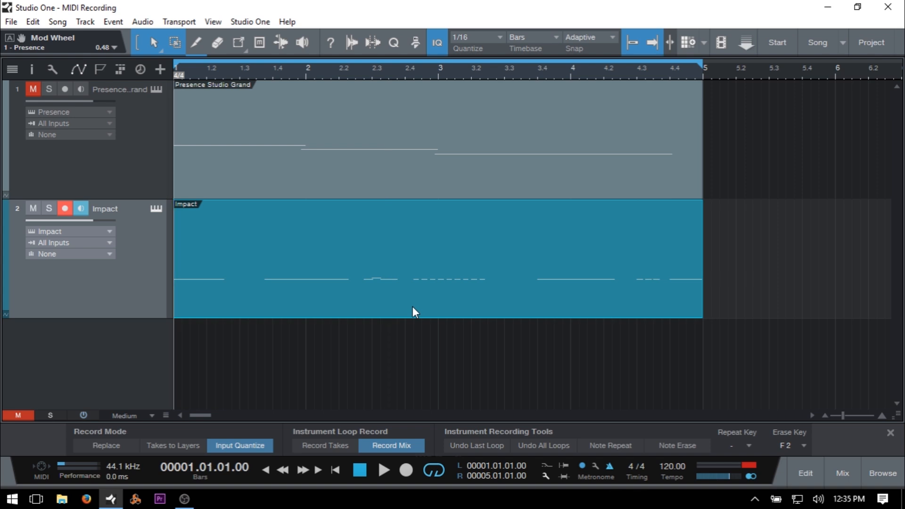
{"action": "key", "text": "Delete"}
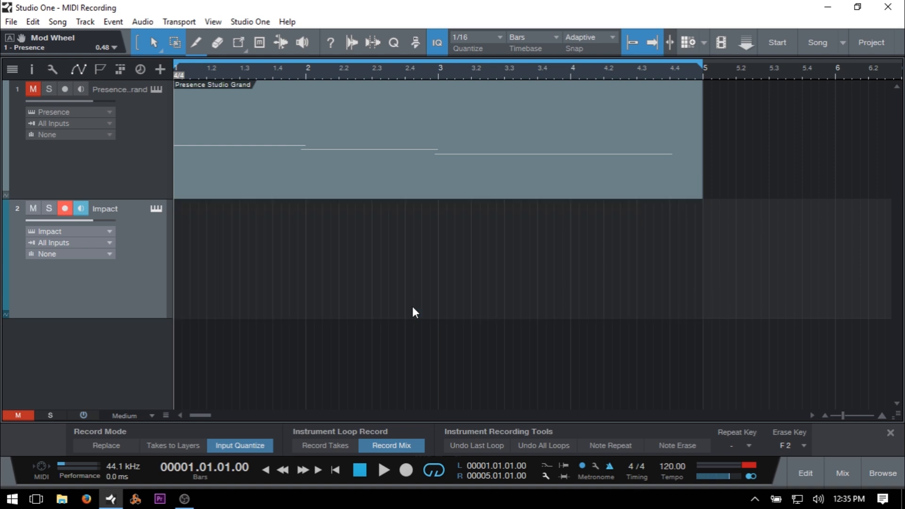
{"action": "key", "text": "KP_Multiply"}
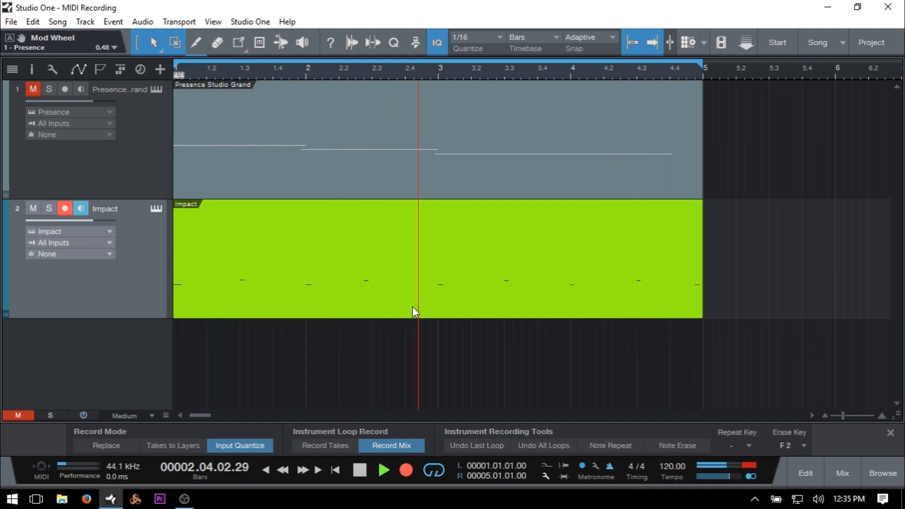
{"action": "key", "text": "F2"}
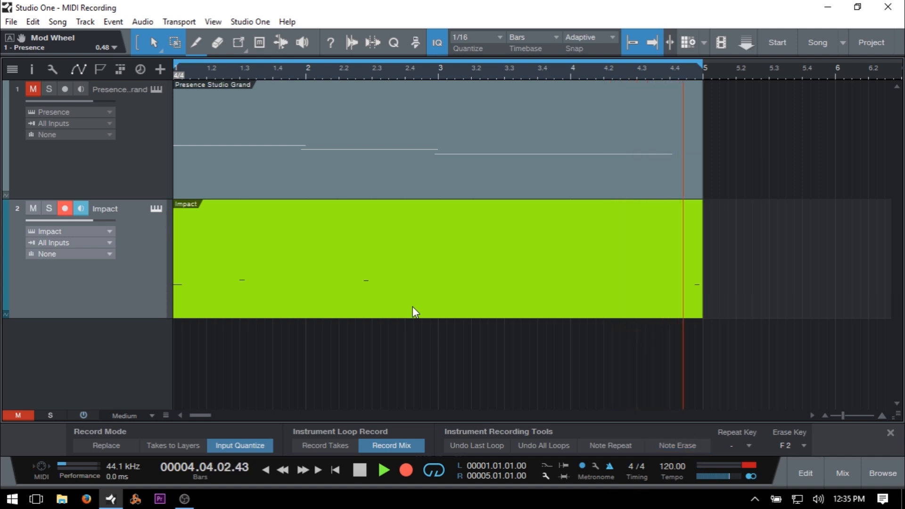
Stop the loop recording, close the Record Panel, and delete the recorded Impact part.
{"action": "key", "text": "space"}
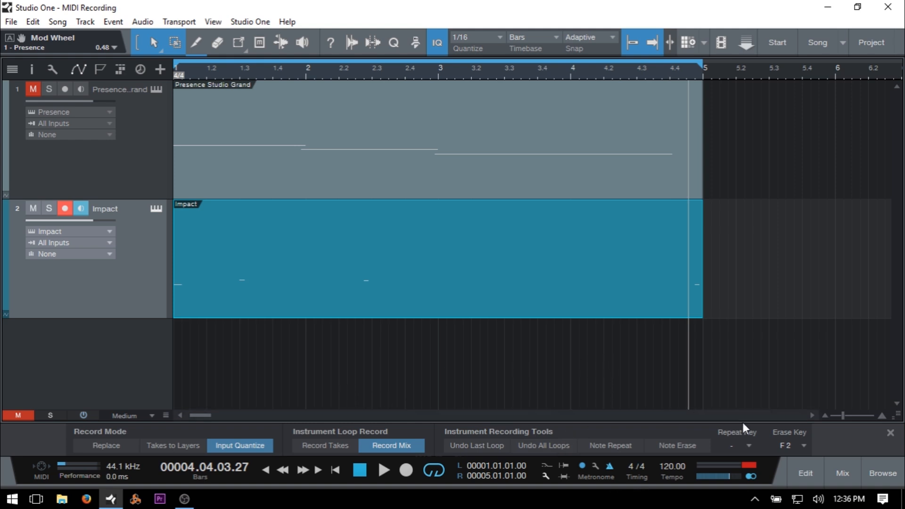
{"action": "left_click", "coordinate": [891, 433]}
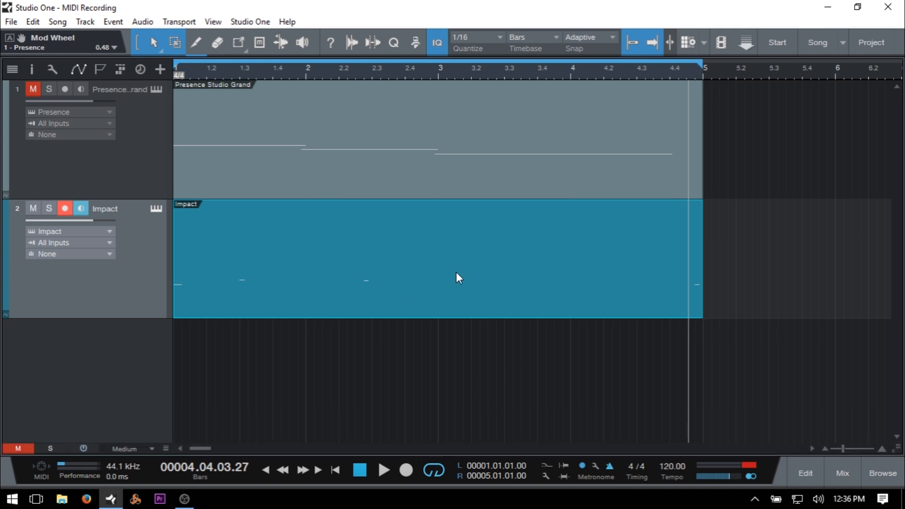
{"action": "key", "text": "Delete"}
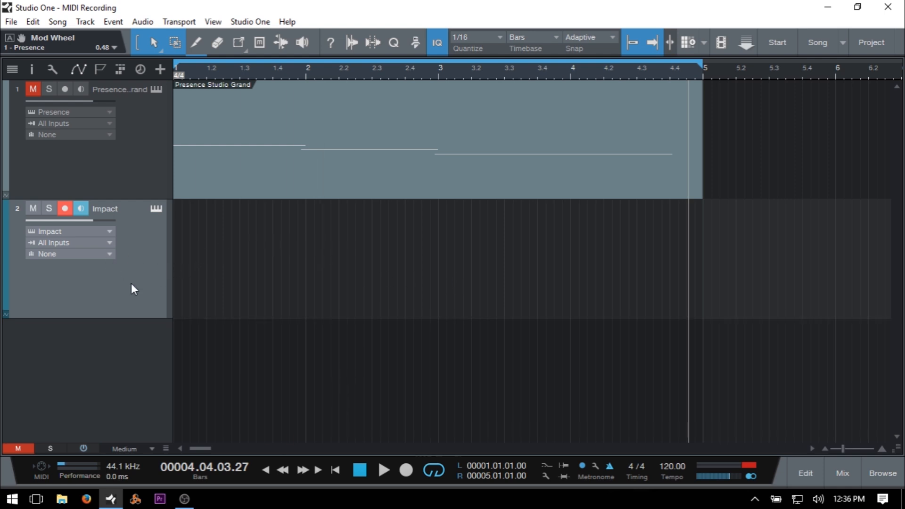
Remove the Impact instrument from the song and delete its track.
{"action": "left_click", "coordinate": [156, 209]}
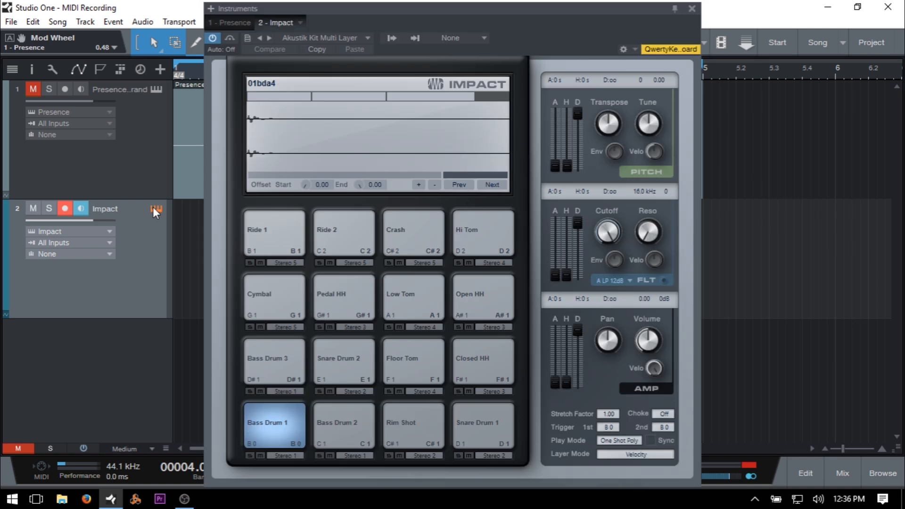
{"action": "left_click", "coordinate": [299, 24]}
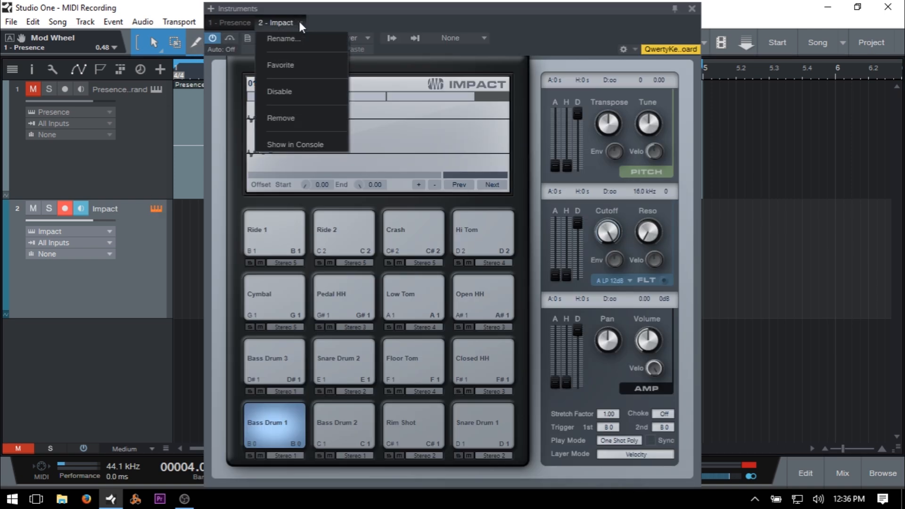
{"action": "left_click", "coordinate": [282, 118]}
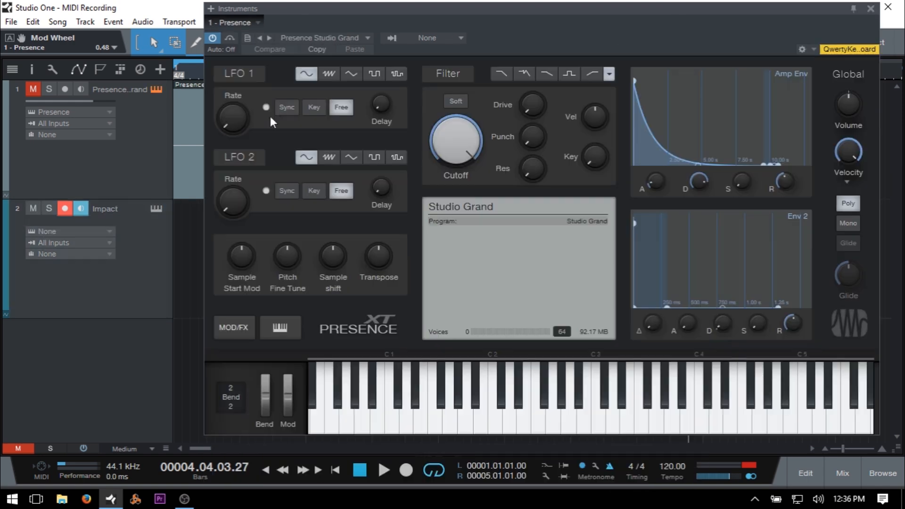
{"action": "left_click", "coordinate": [872, 11]}
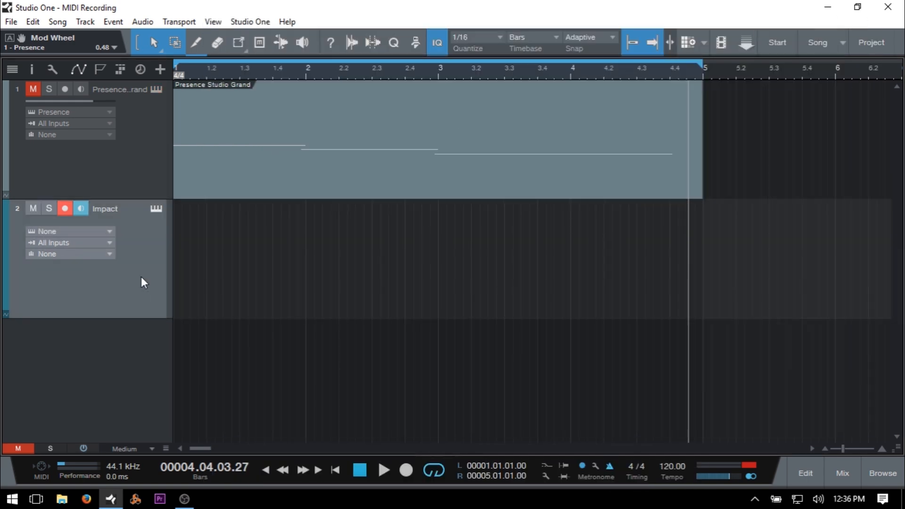
{"action": "key", "text": "Delete"}
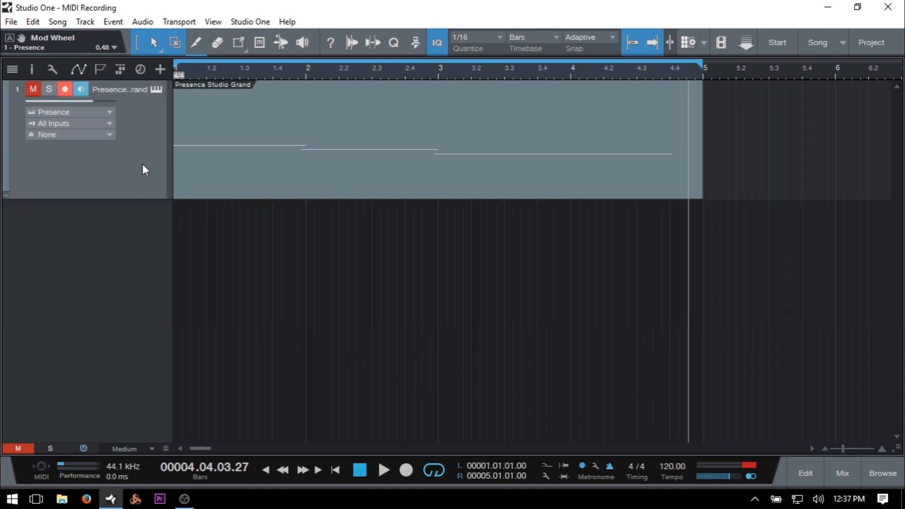
Replace the Presence Studio Grand part with an empty one spanning bars 1 to 5 and open it in the note editor.
{"action": "left_click", "coordinate": [315, 188]}
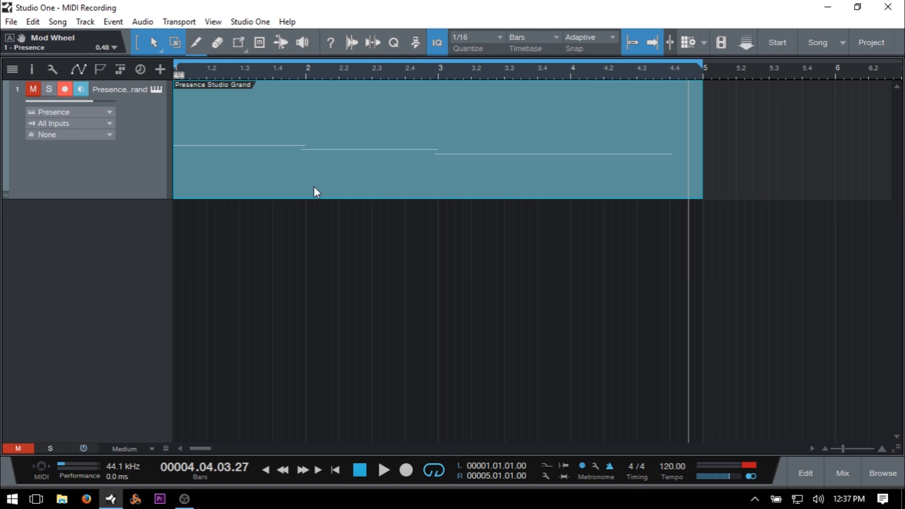
{"action": "key", "text": "Delete"}
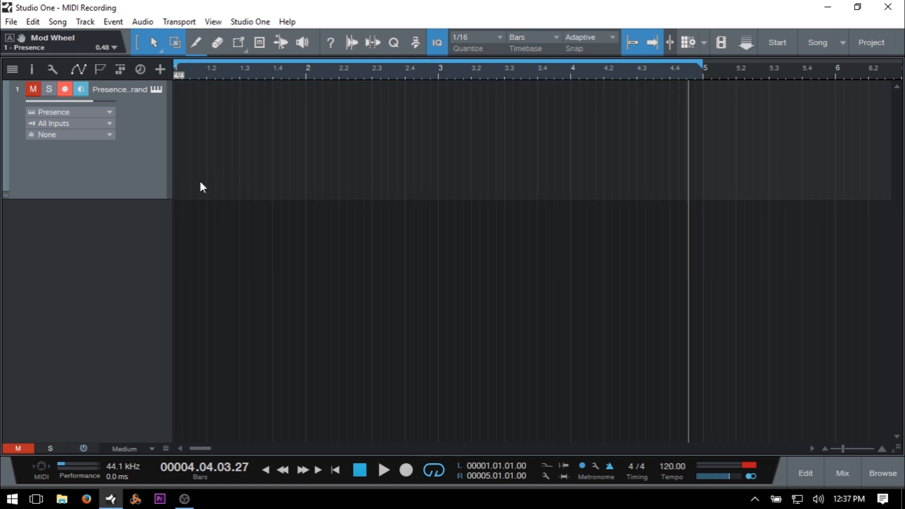
{"action": "key", "text": "ctrl+z"}
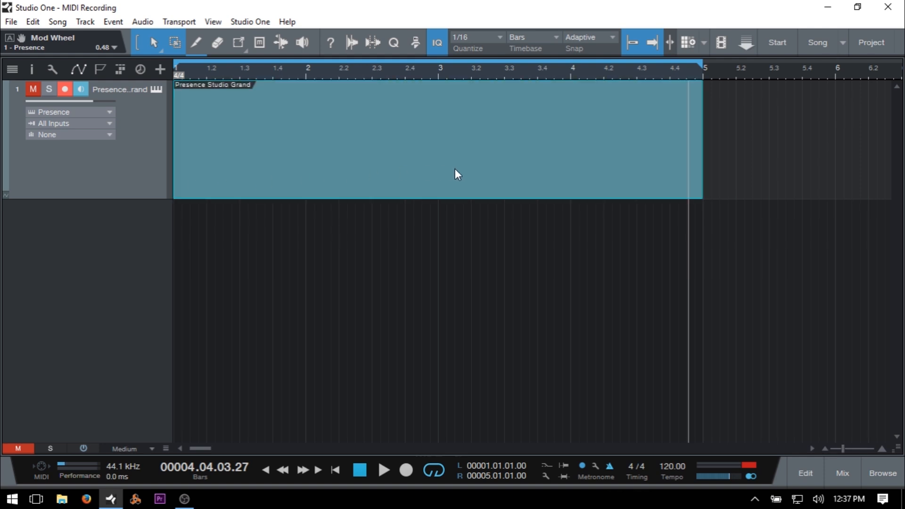
{"action": "double_click", "coordinate": [378, 169]}
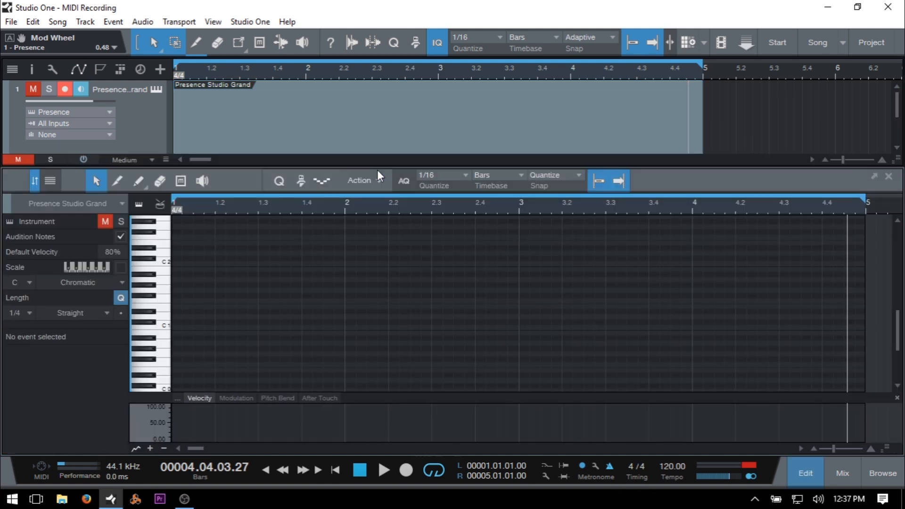
Enable step recording with the cursor at the song start and enter four descending quarter notes from C 2 in bar 1.
{"action": "left_click", "coordinate": [319, 182]}
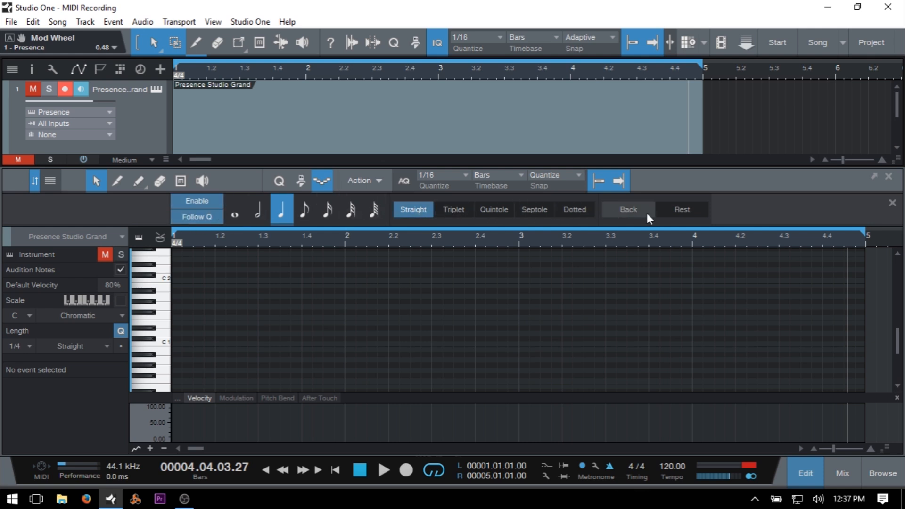
{"action": "left_click", "coordinate": [204, 200]}
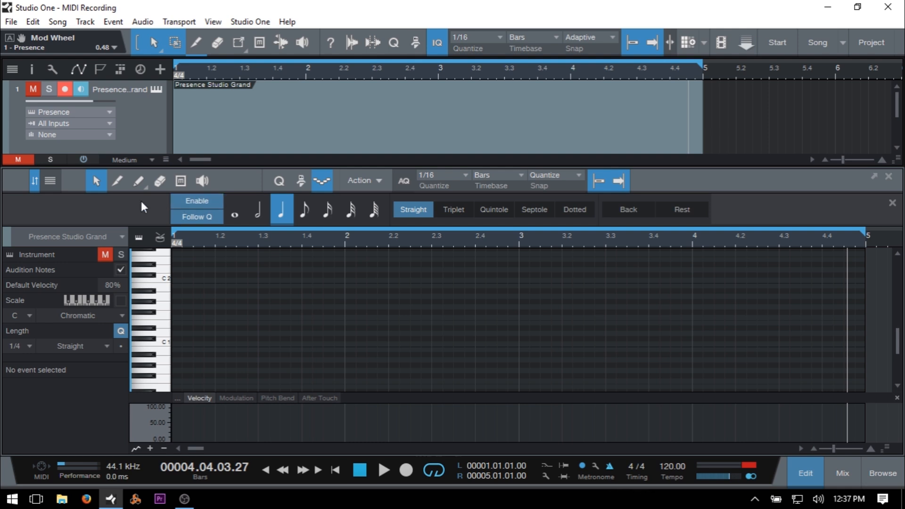
{"action": "left_click", "coordinate": [198, 202]}
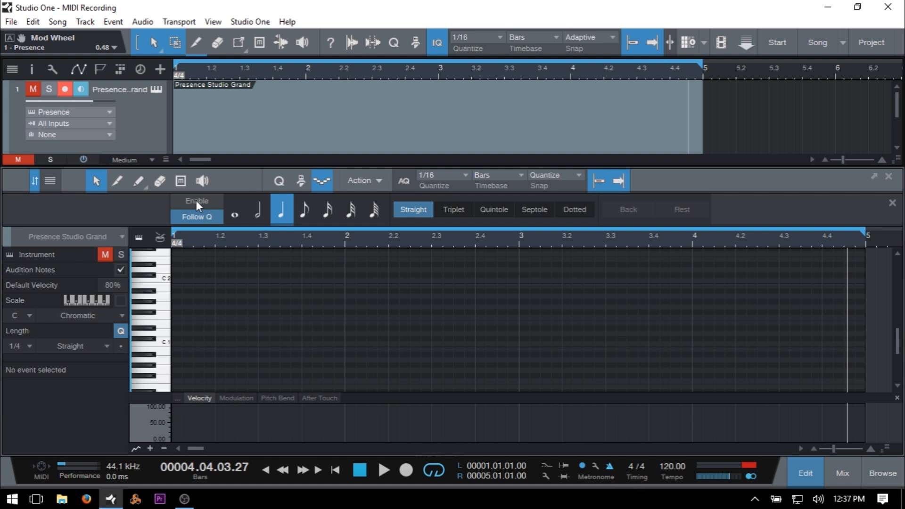
{"action": "left_click", "coordinate": [196, 200]}
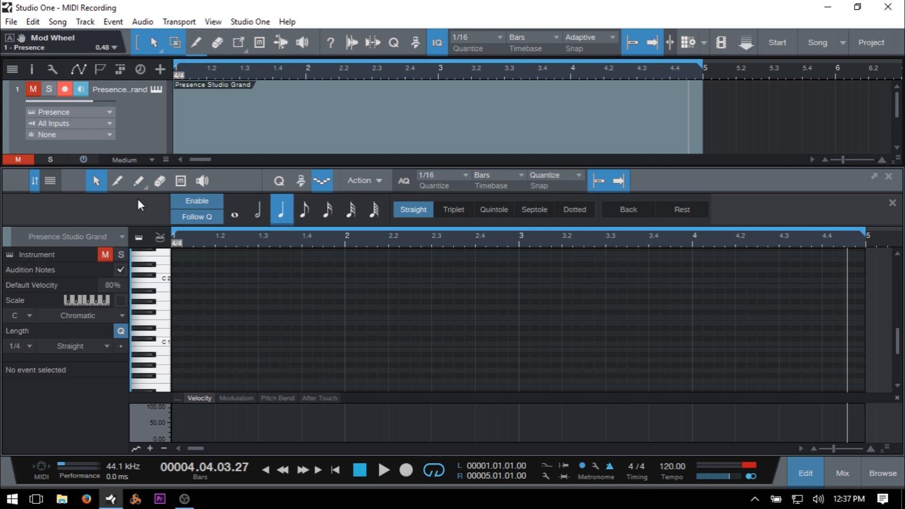
{"action": "left_click", "coordinate": [198, 203]}
{"action": "key", "text": "comma"}
{"action": "left_click", "coordinate": [196, 200]}
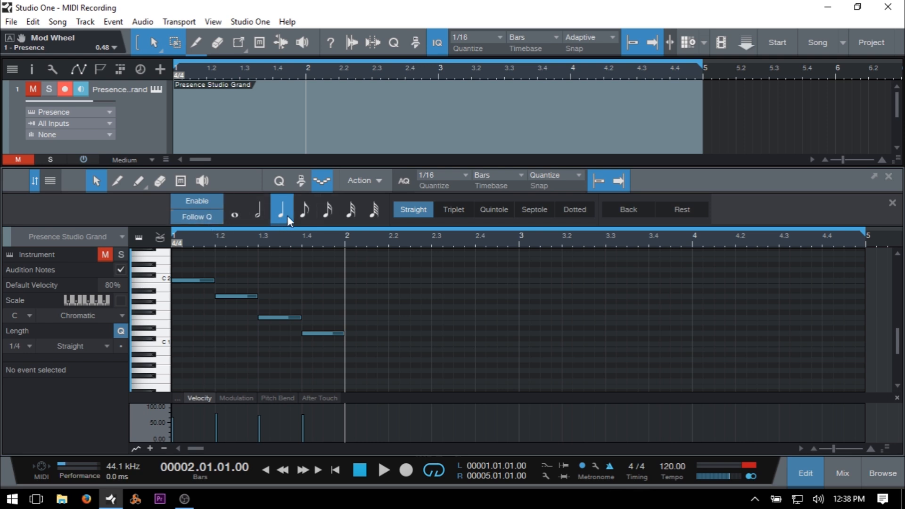
With Follow Q on, change the quantize value to 1/2 and to 1/8 to drive the step length.
{"action": "left_click", "coordinate": [203, 217]}
{"action": "left_click", "coordinate": [480, 34]}
{"action": "left_click", "coordinate": [492, 57]}
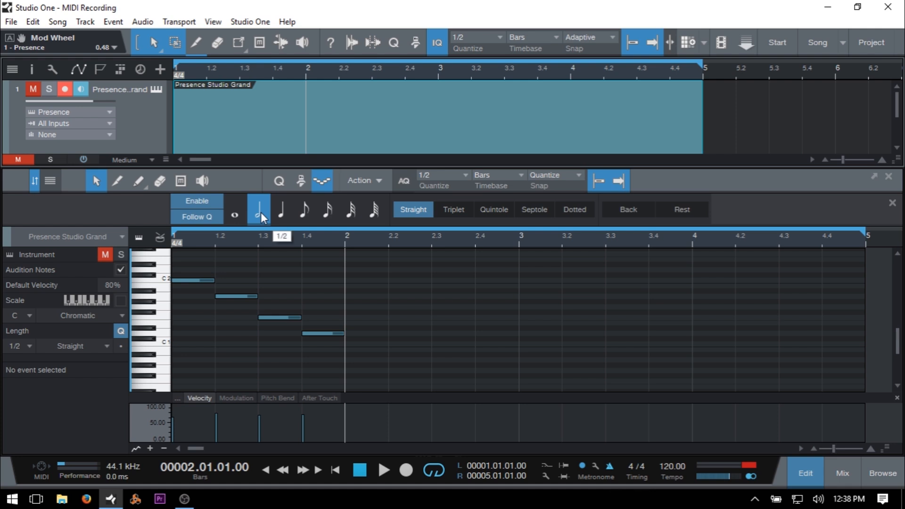
{"action": "left_click", "coordinate": [470, 43]}
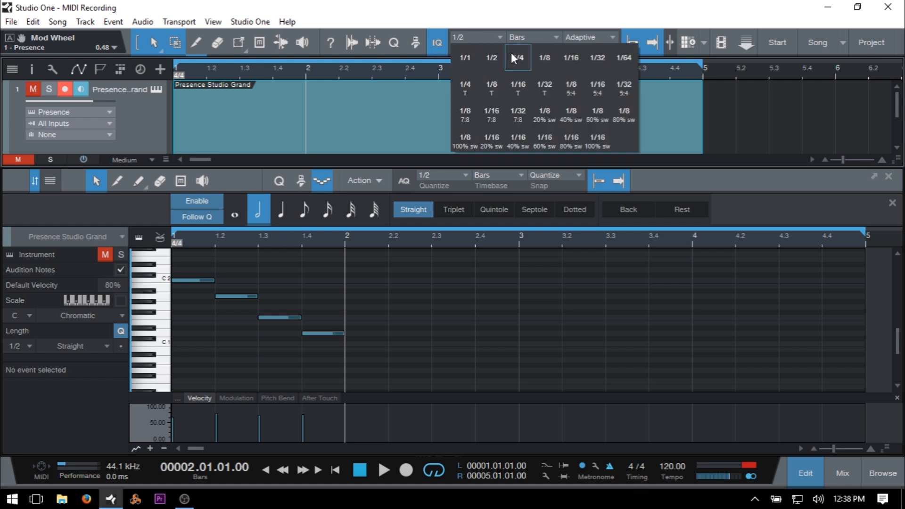
{"action": "left_click", "coordinate": [547, 59]}
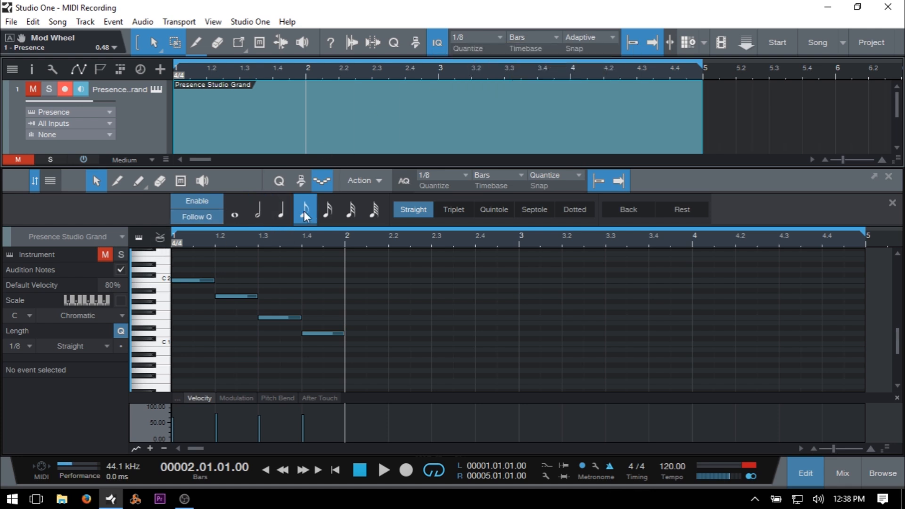
Turn Follow Q off, set the step length to 1/4, and change the quantize value to 1/2.
{"action": "left_click", "coordinate": [193, 217]}
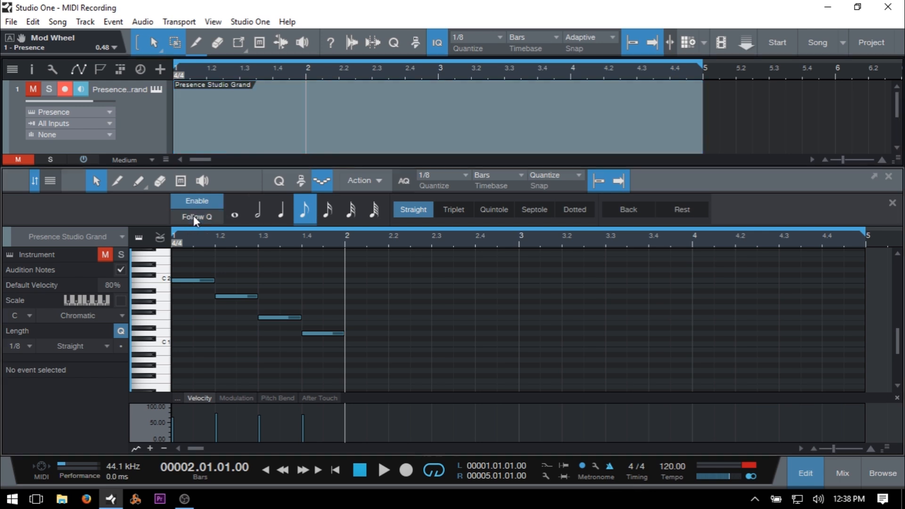
{"action": "left_click", "coordinate": [281, 212]}
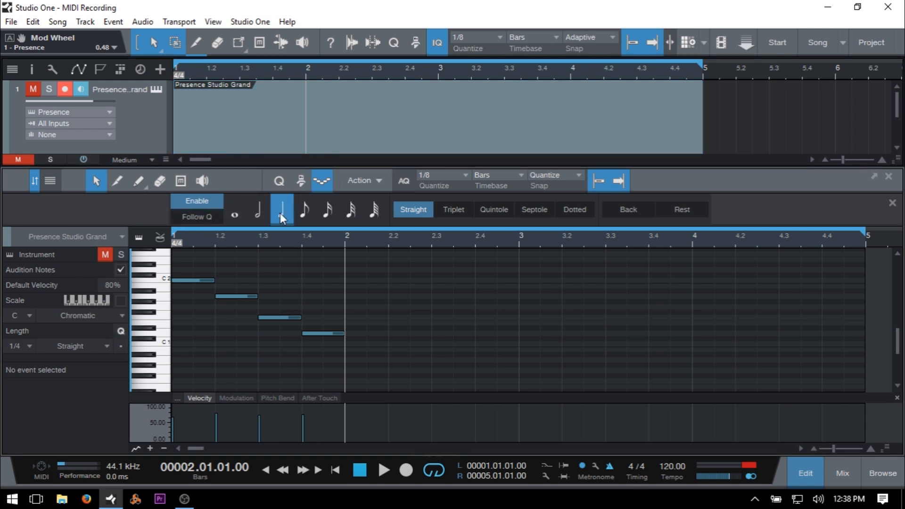
{"action": "left_click", "coordinate": [483, 36]}
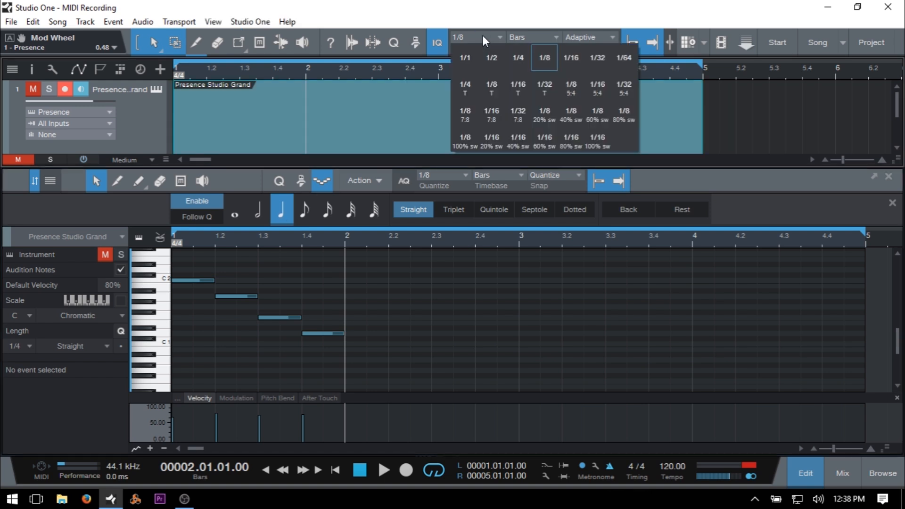
{"action": "left_click", "coordinate": [493, 57]}
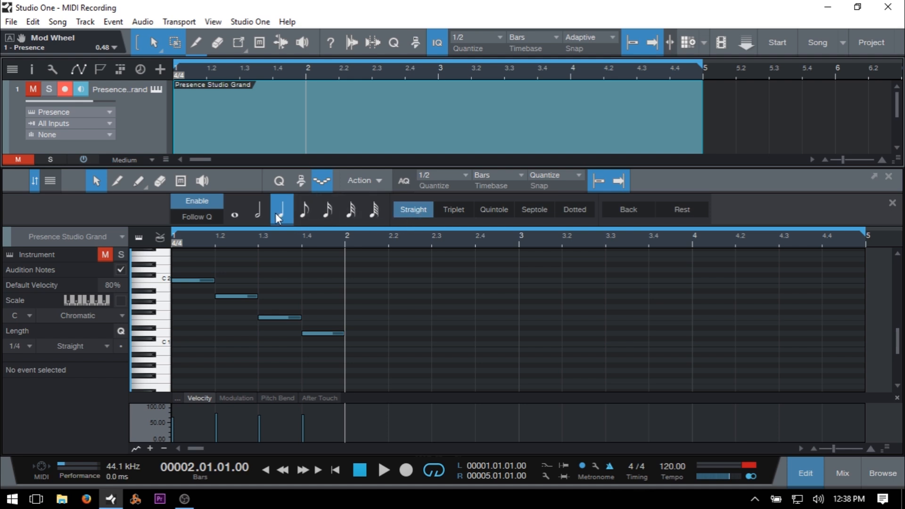
Step-record a 1/8 triplet note at bar 2, and step back to remove it and the fourth quarter note.
{"action": "left_click", "coordinate": [305, 211]}
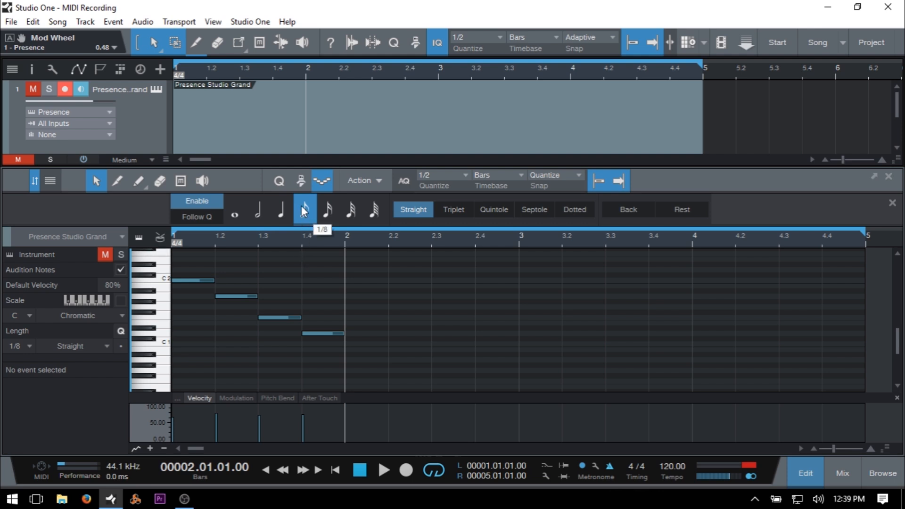
{"action": "left_click", "coordinate": [456, 211]}
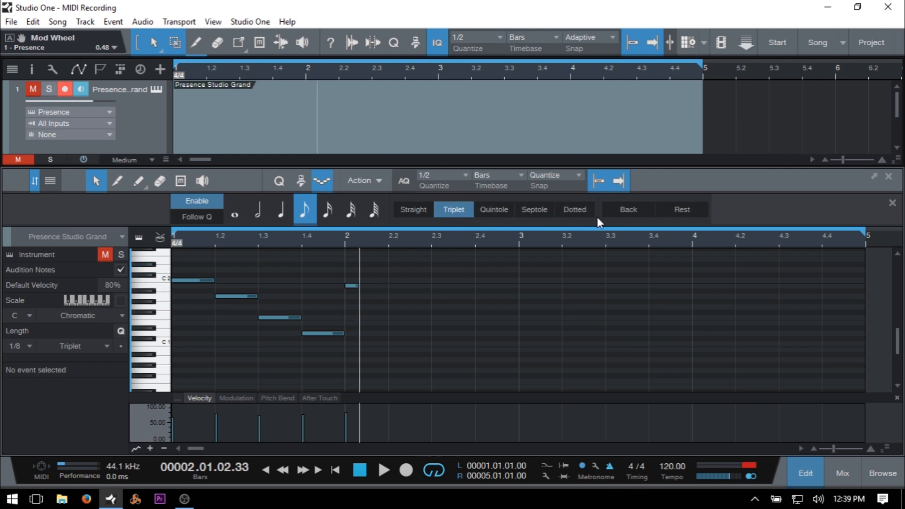
{"action": "left_click", "coordinate": [627, 214]}
{"action": "left_click", "coordinate": [624, 208]}
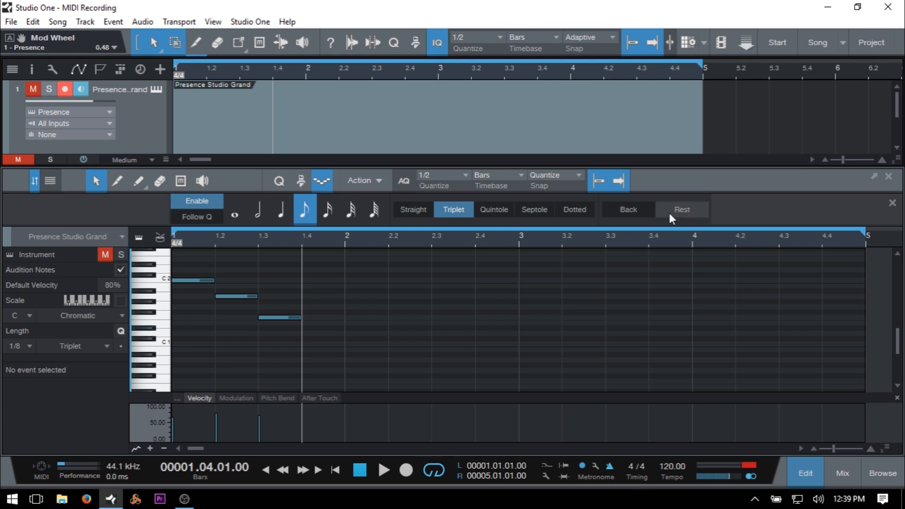
Insert a 1/2 triplet rest at 1.4, and step back to 1.3 to remove the rest and the third note.
{"action": "left_click", "coordinate": [258, 212]}
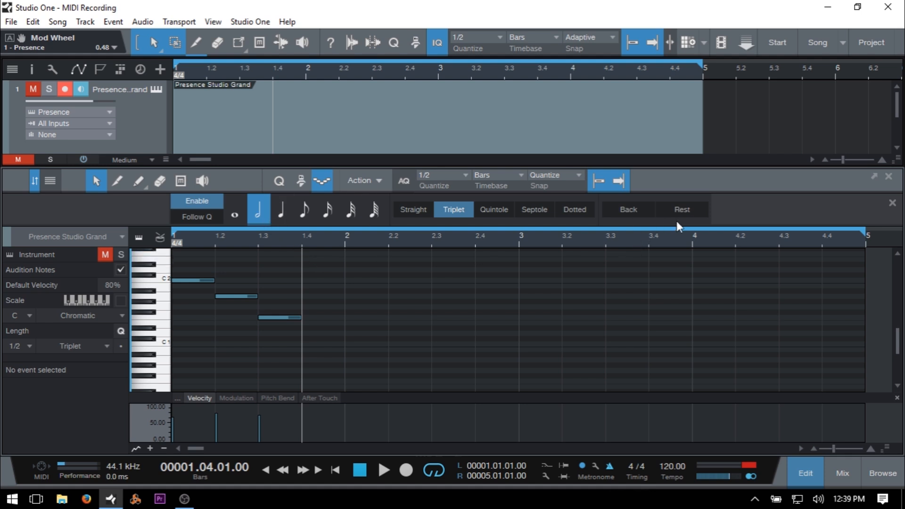
{"action": "left_click", "coordinate": [686, 208]}
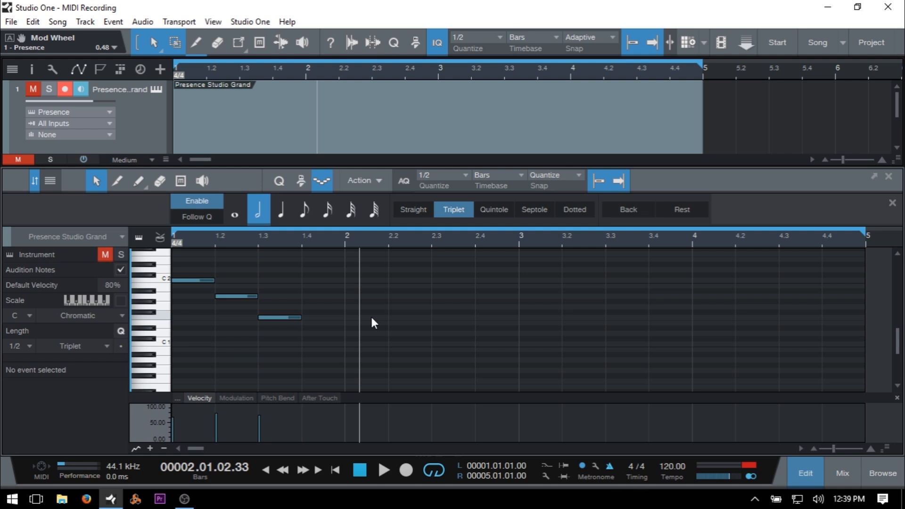
{"action": "left_click", "coordinate": [459, 211]}
{"action": "left_click", "coordinate": [629, 212]}
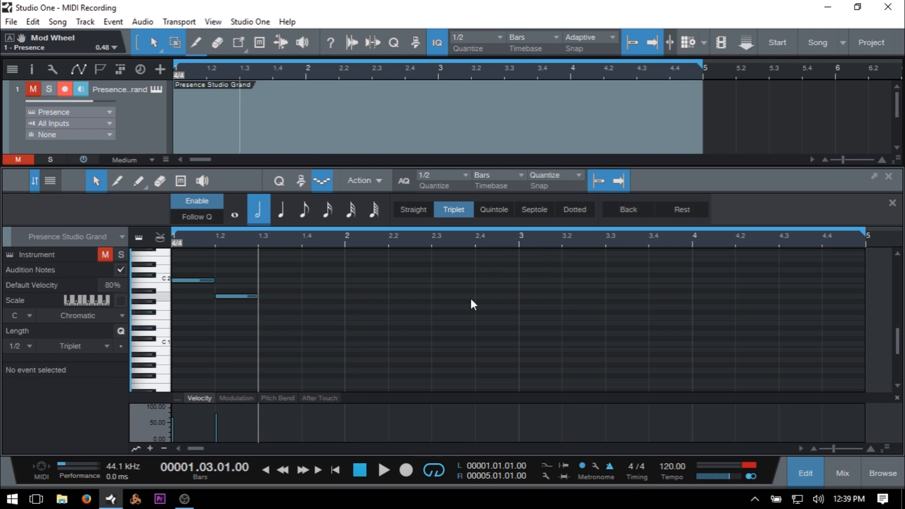
Insert a 1/2 triplet rest at 1.3, return the cursor to 1.3, and insert a straight 1/2 rest instead.
{"action": "left_click", "coordinate": [689, 209]}
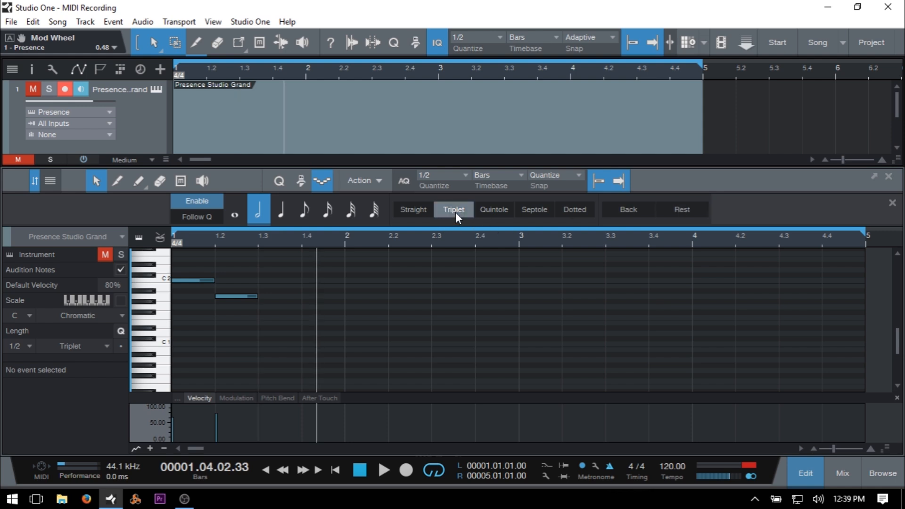
{"action": "left_click", "coordinate": [413, 211]}
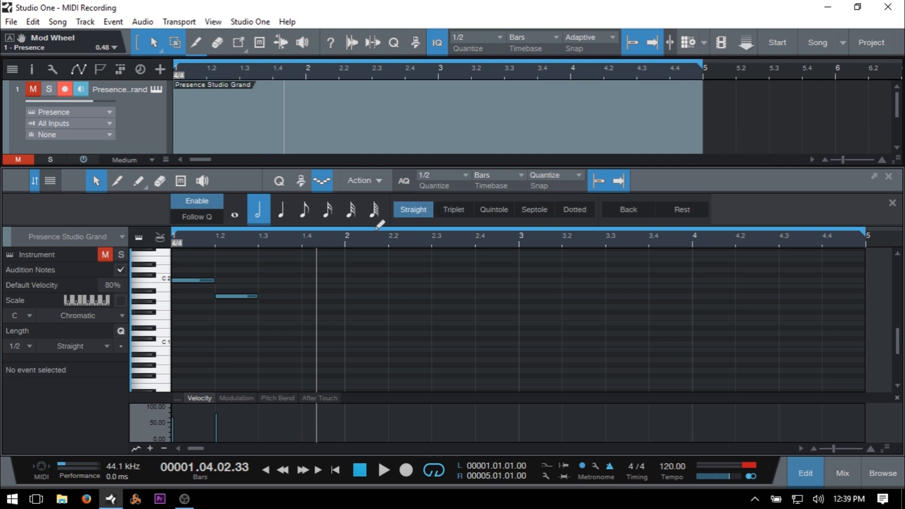
{"action": "left_click", "coordinate": [259, 240]}
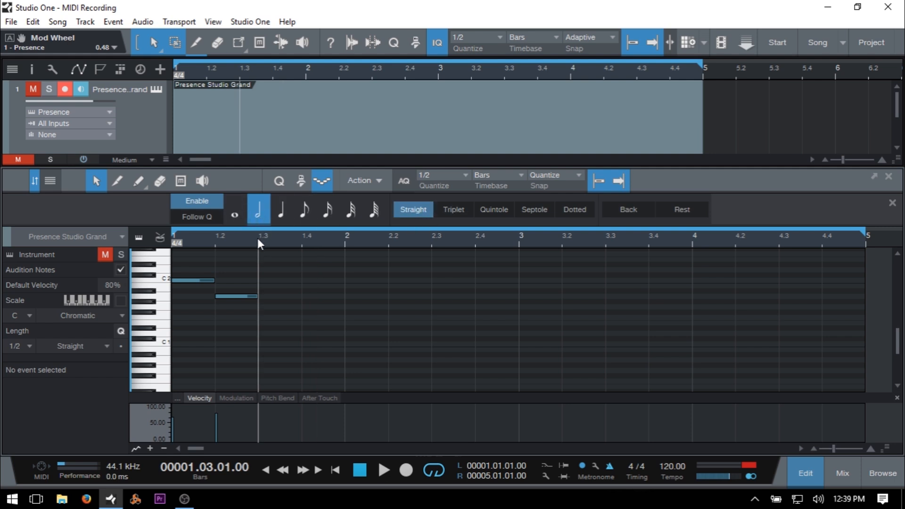
{"action": "left_click", "coordinate": [690, 213]}
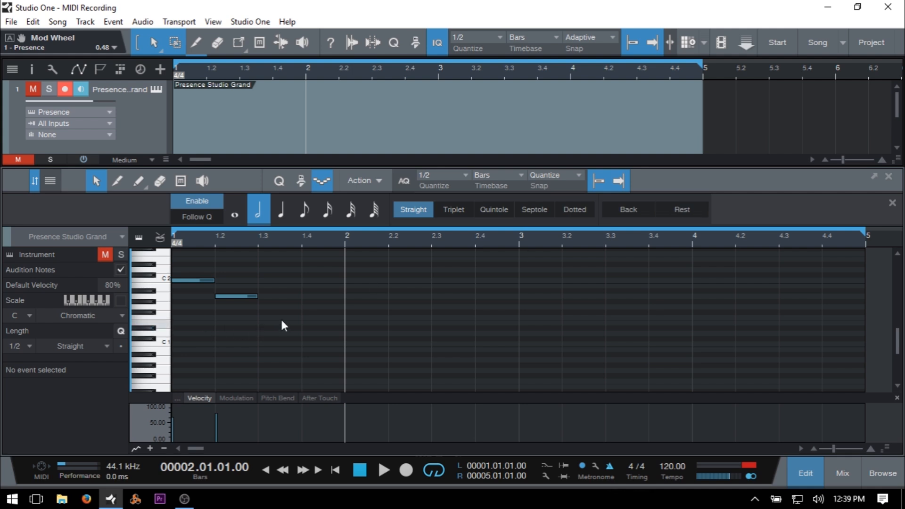